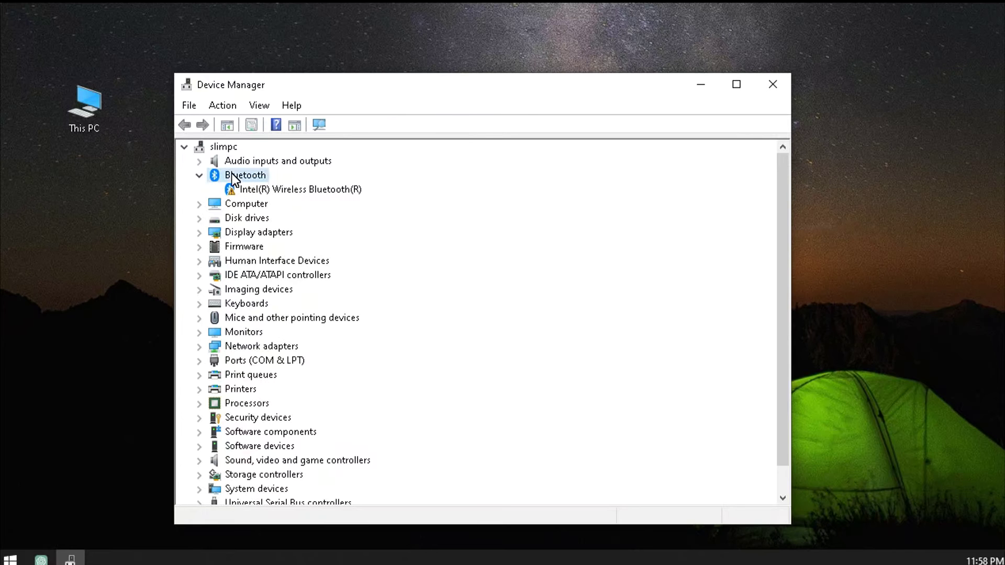
# Inspect the faulty Intel Bluetooth adapter's context menu and the Bluetooth tray options.
pyautogui.click(261, 191)
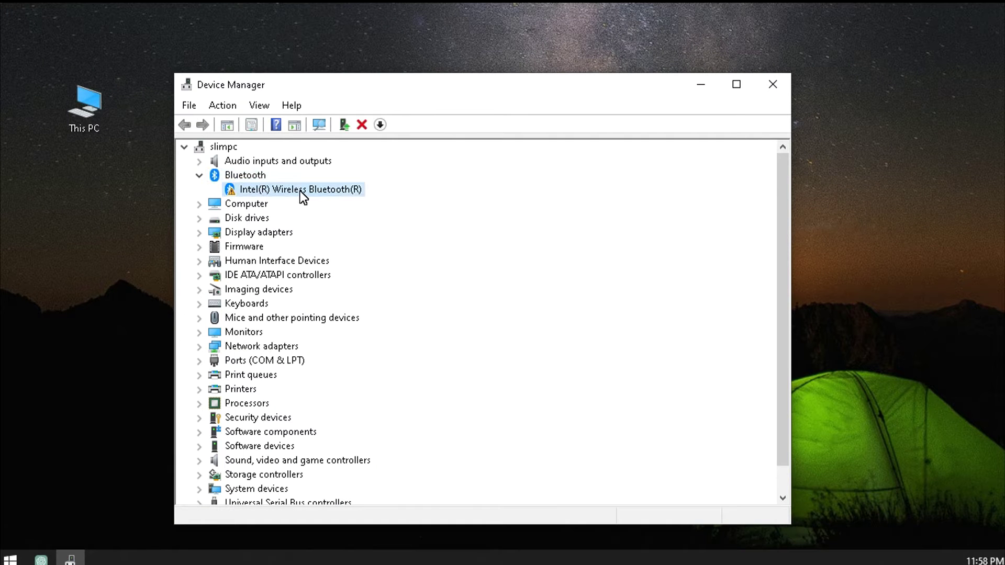
pyautogui.rightClick(278, 189)
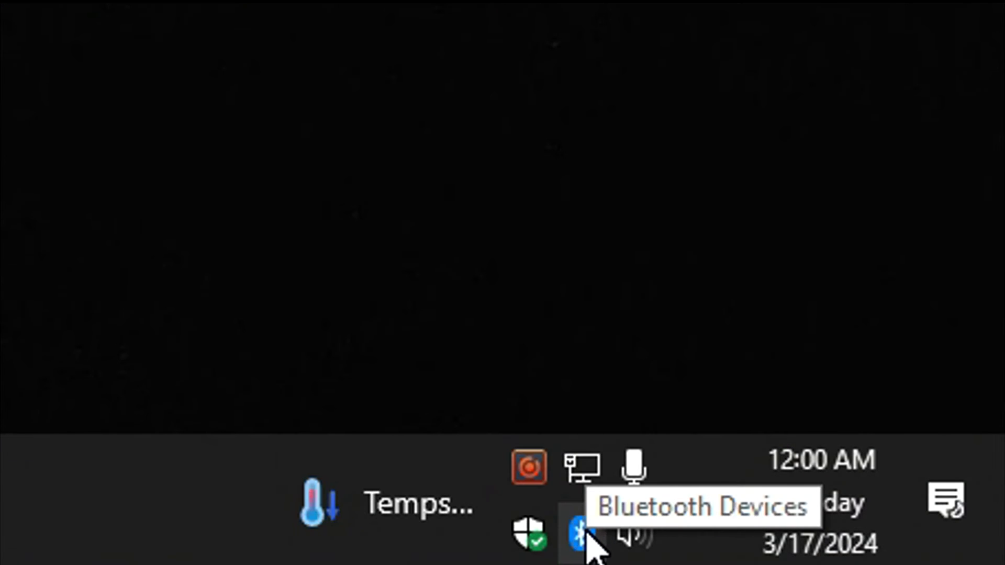
pyautogui.click(582, 532)
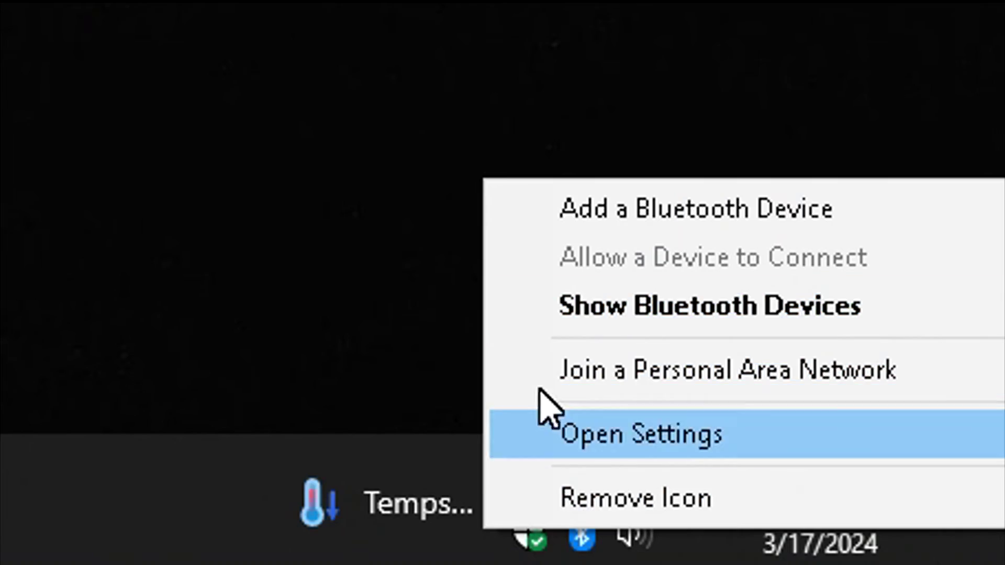
pyautogui.click(377, 42)
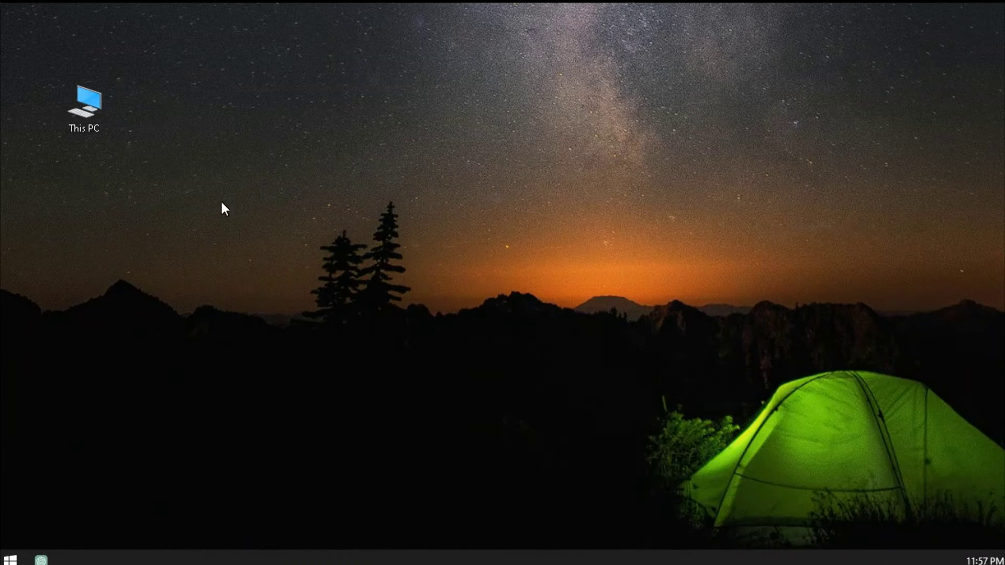
# Search 'device' from Start, launch Device Manager and select the Intel(R) Wireless Bluetooth(R) adapter.
pyautogui.click(11, 559)
pyautogui.write('d')
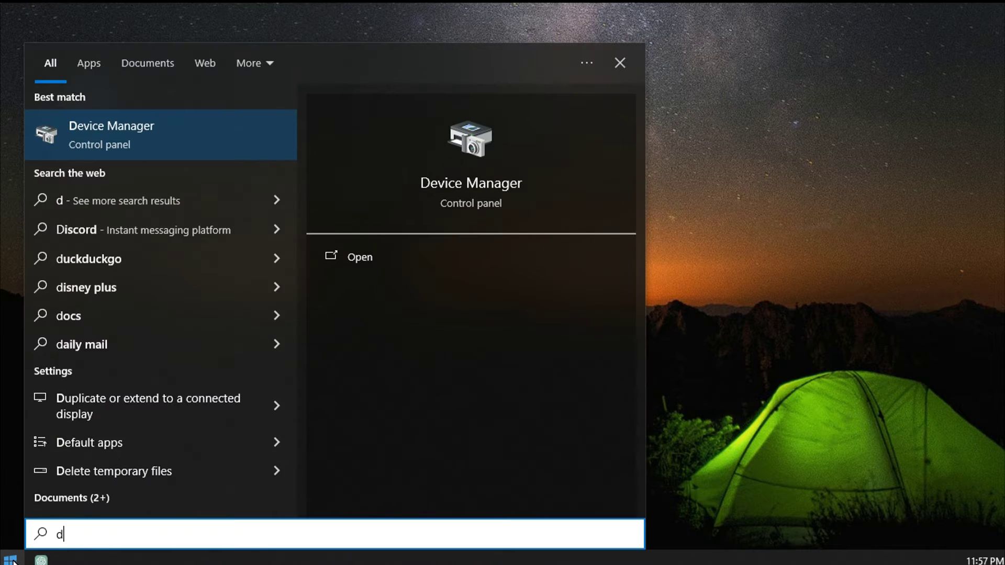
pyautogui.write('evice')
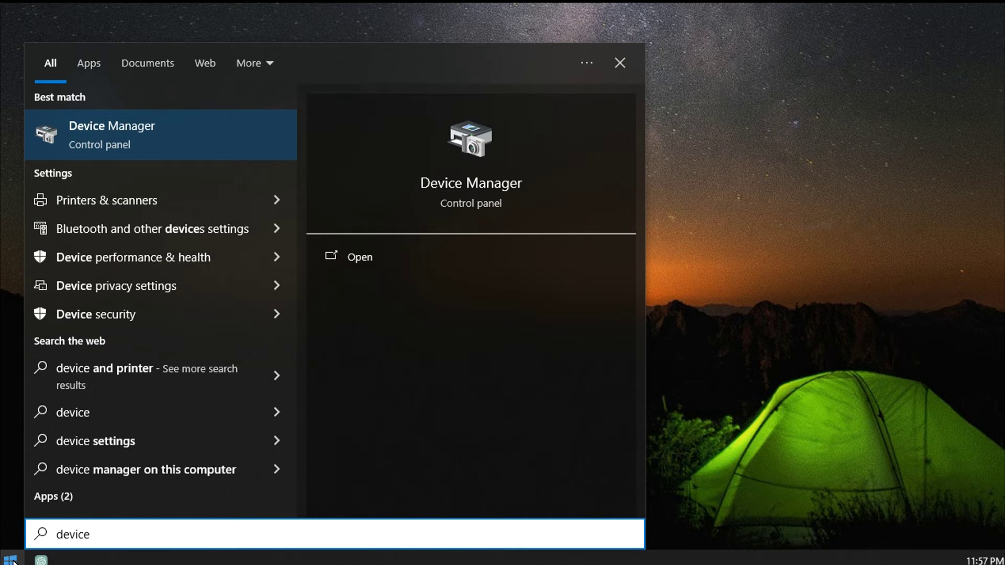
pyautogui.click(133, 133)
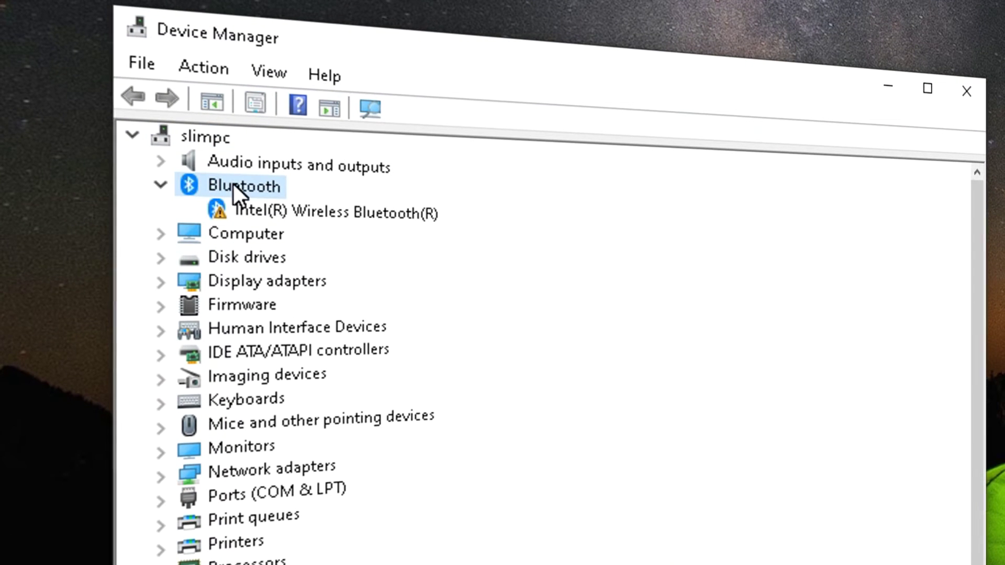
pyautogui.click(269, 211)
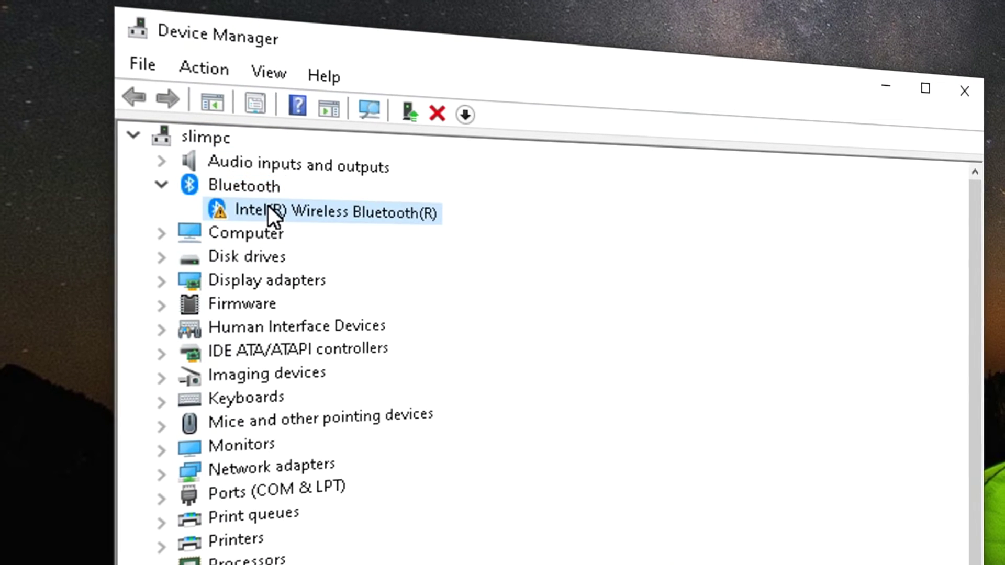
pyautogui.rightClick(321, 205)
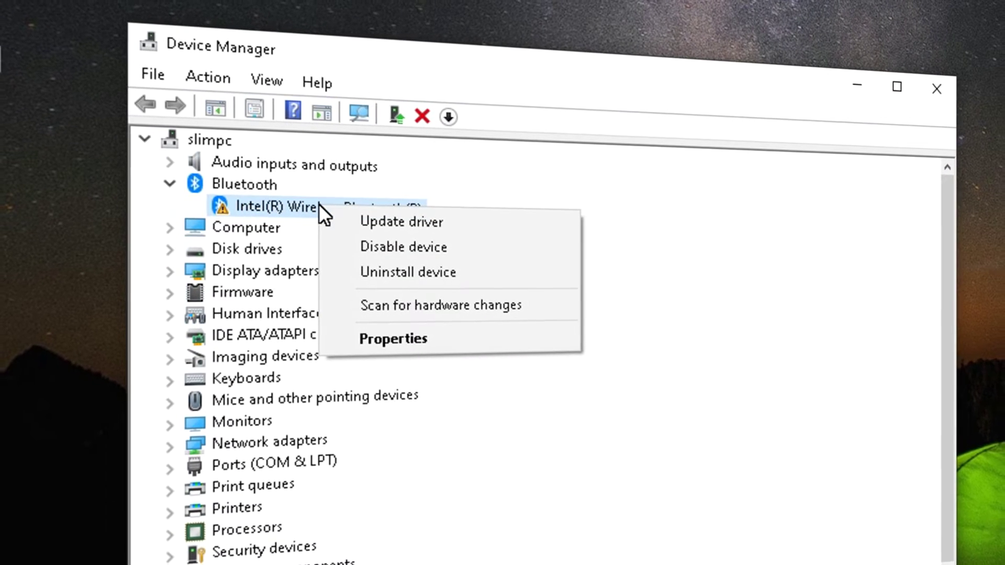
pyautogui.click(376, 339)
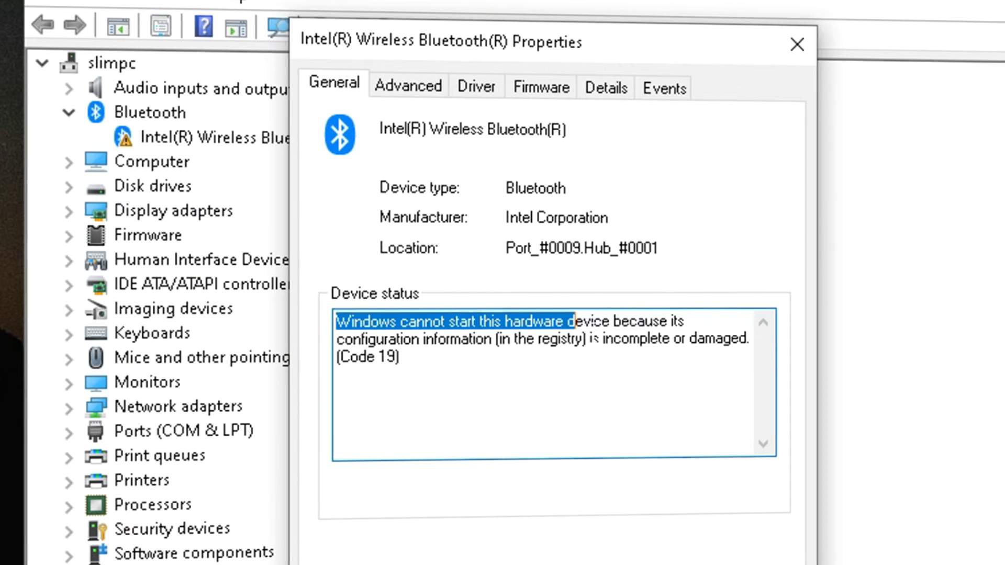
pyautogui.moveTo(678, 320); pyautogui.dragTo(452, 380)
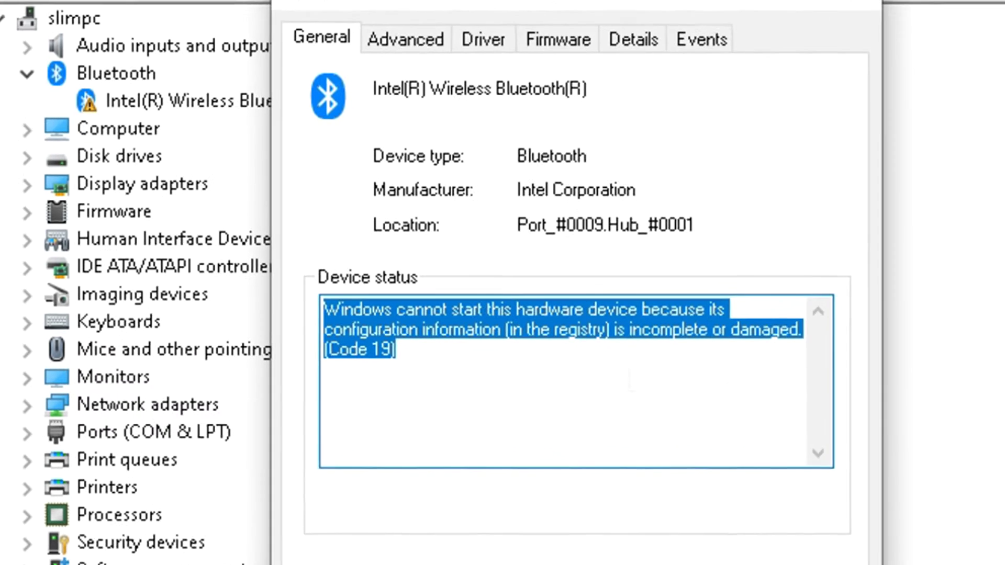
pyautogui.click(426, 369)
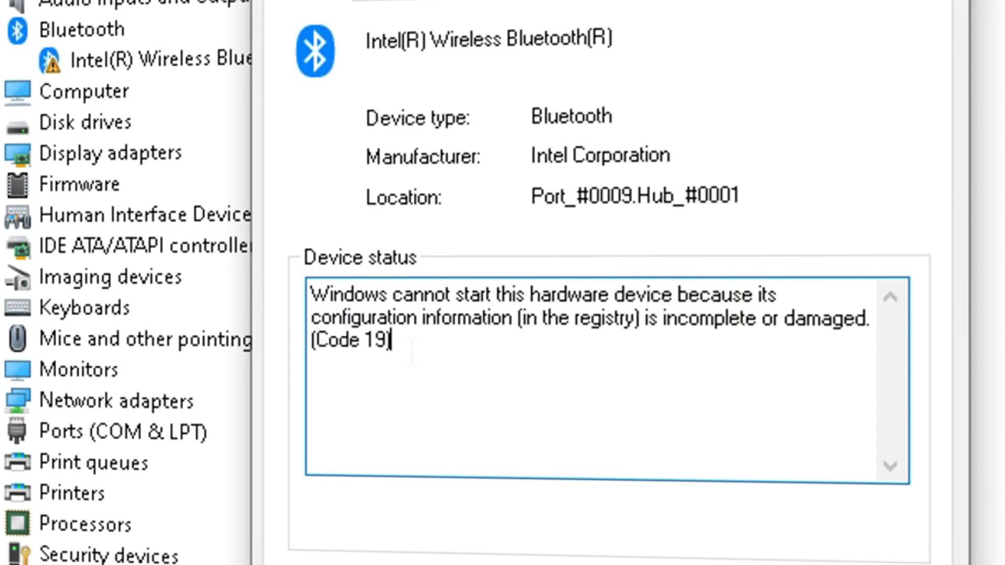
pyautogui.moveTo(330, 356)
pyautogui.mouseDown()
pyautogui.moveTo(312, 320)
pyautogui.moveTo(318, 355)
pyautogui.mouseUp()
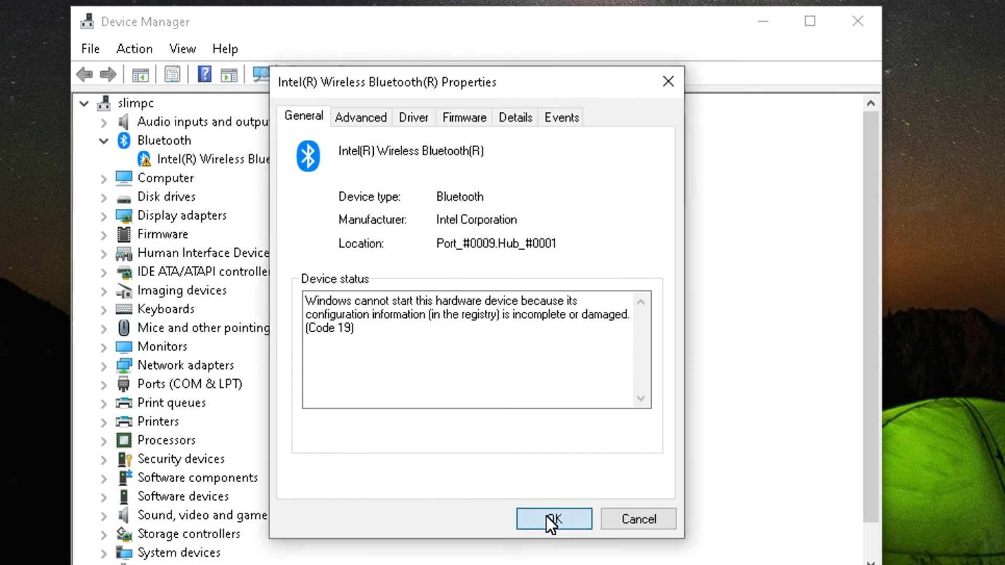
pyautogui.click(545, 516)
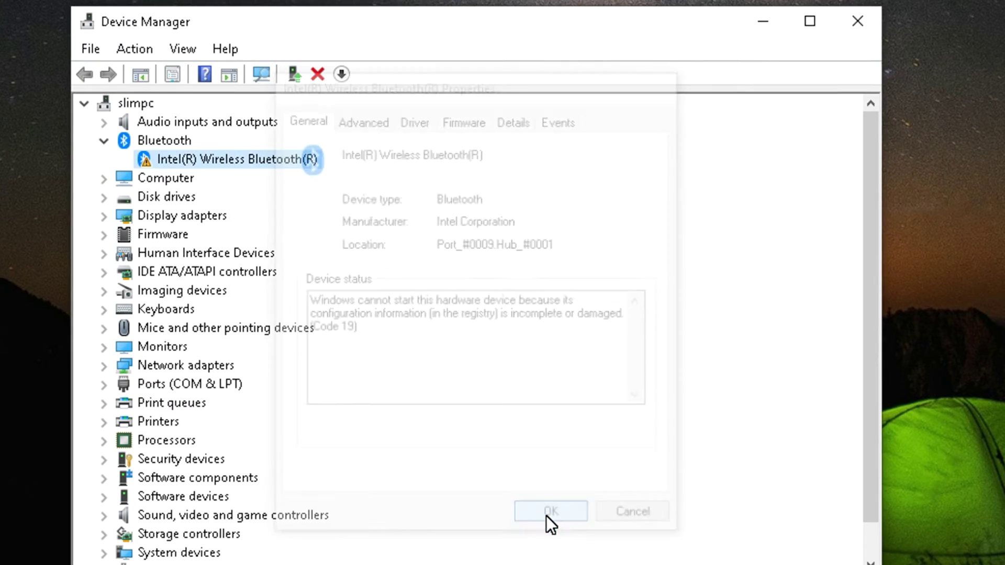
# Run Scan for hardware changes on the top-level computer entry, then close Device Manager.
pyautogui.rightClick(209, 159)
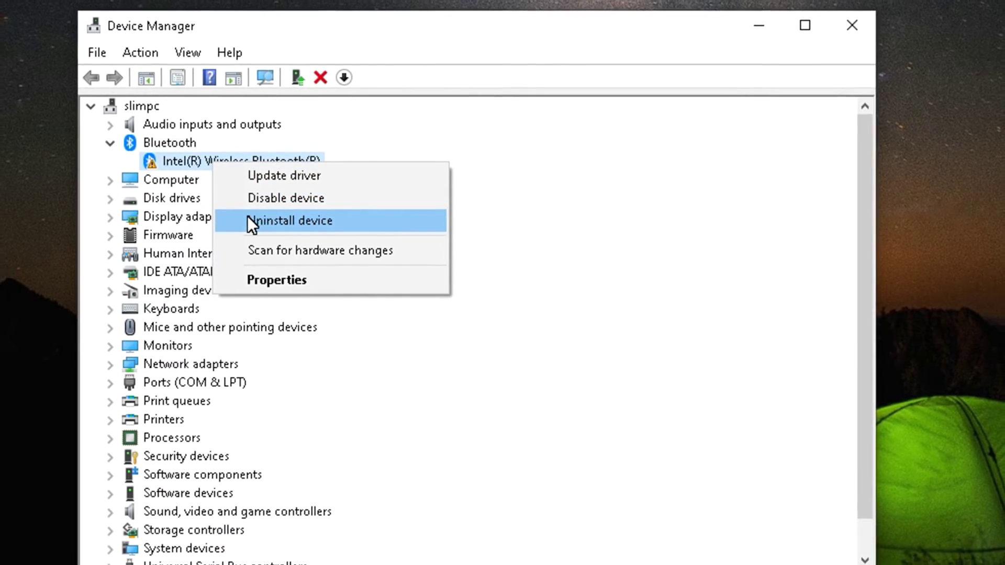
pyautogui.click(129, 104)
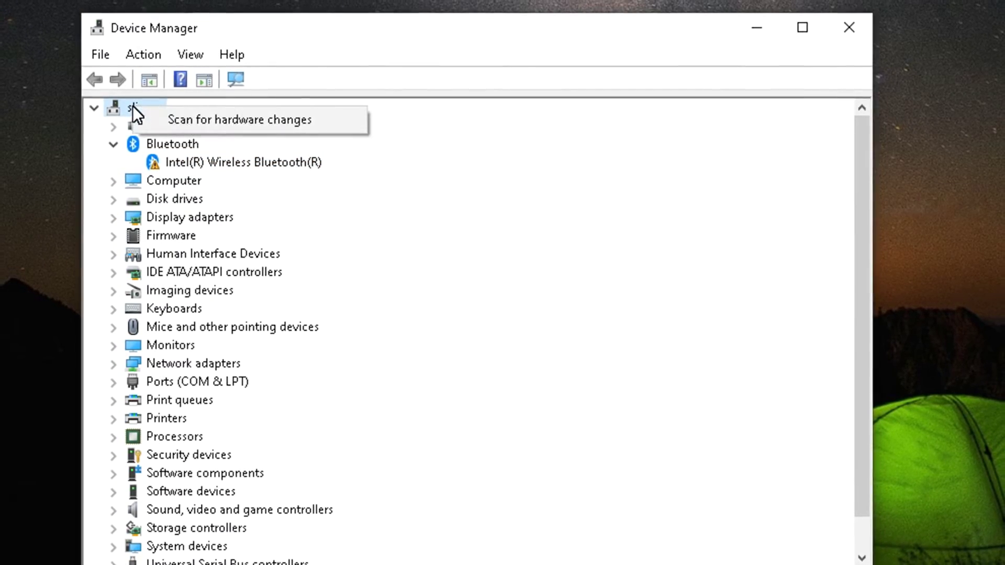
pyautogui.click(196, 119)
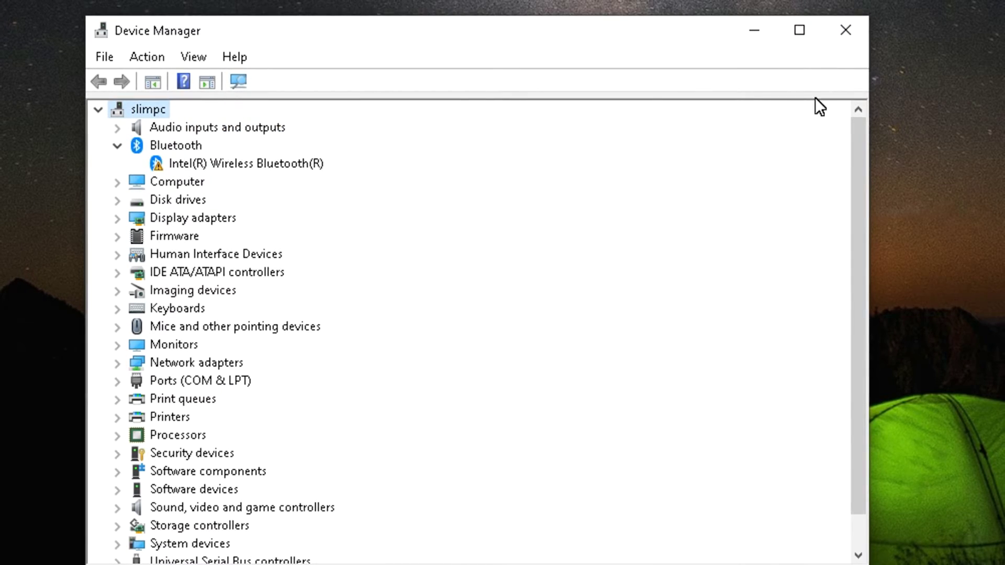
pyautogui.click(845, 30)
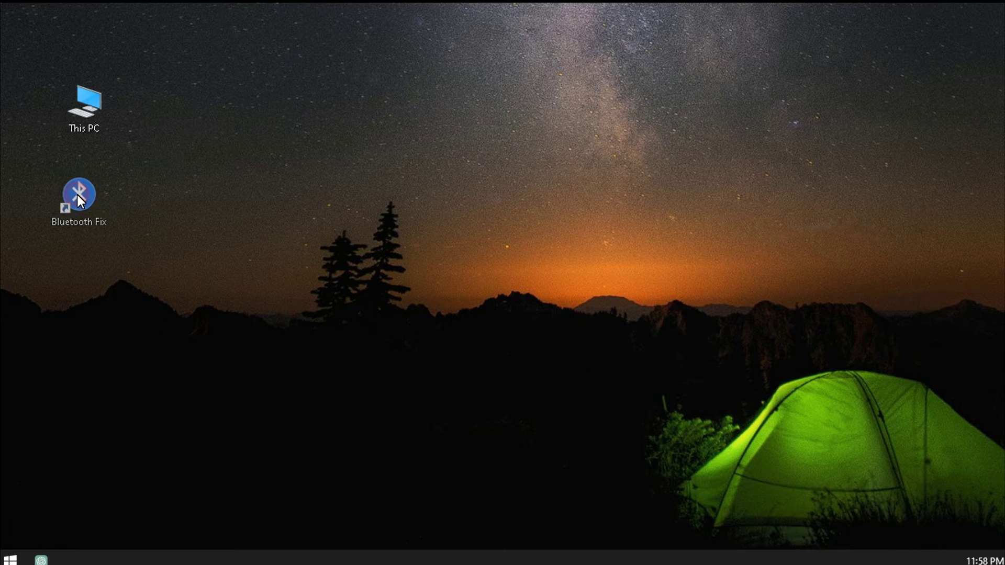
# Copy the 'msdt.exe /id BluetoothDiagnostic' command from the Bluetooth Fix shortcut's Target field.
pyautogui.rightClick(82, 193)
pyautogui.click(150, 170)
pyautogui.click(254, 282)
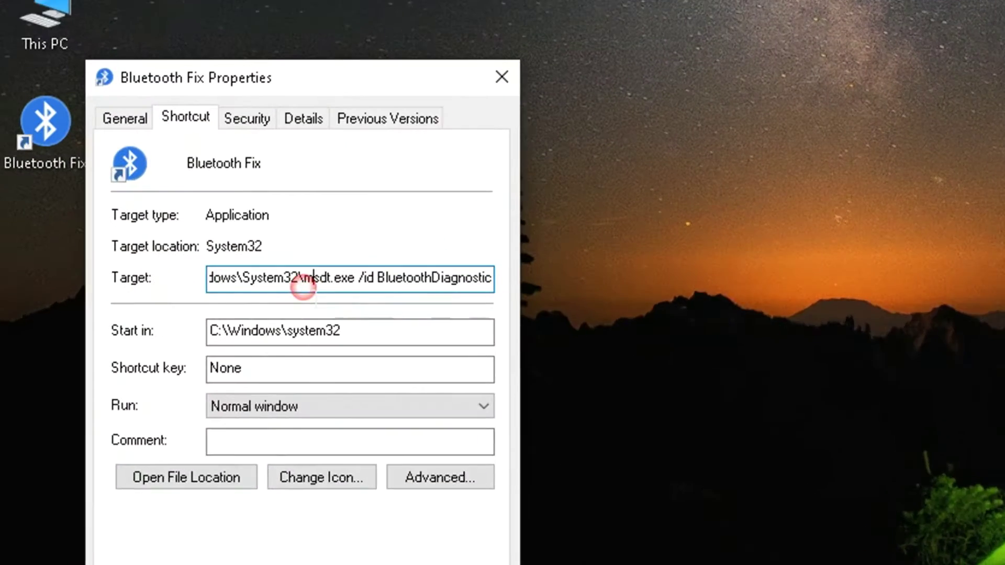
pyautogui.moveTo(303, 285); pyautogui.dragTo(183, 286)
pyautogui.click(349, 277)
pyautogui.moveTo(348, 277); pyautogui.dragTo(576, 275)
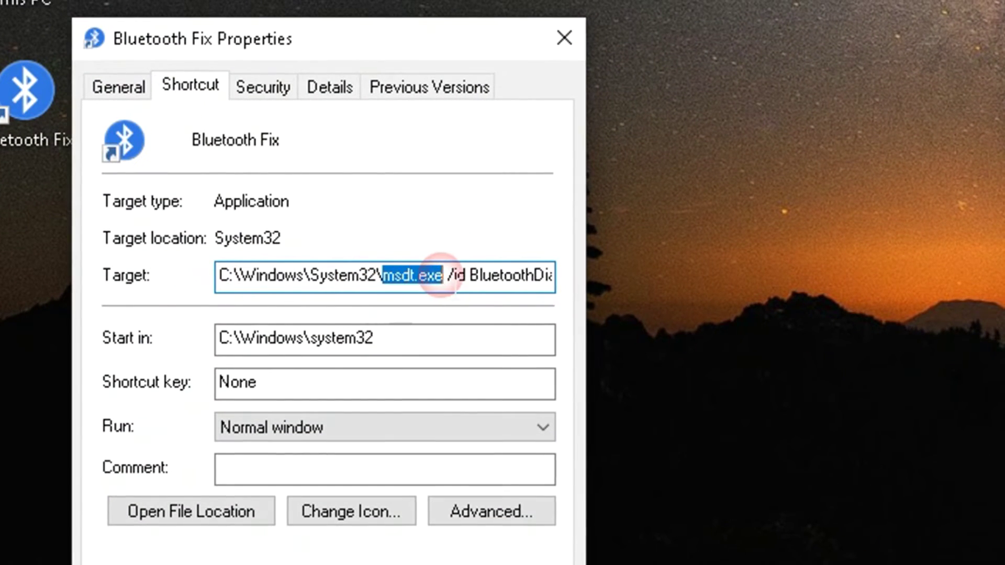
pyautogui.rightClick(479, 274)
pyautogui.click(535, 370)
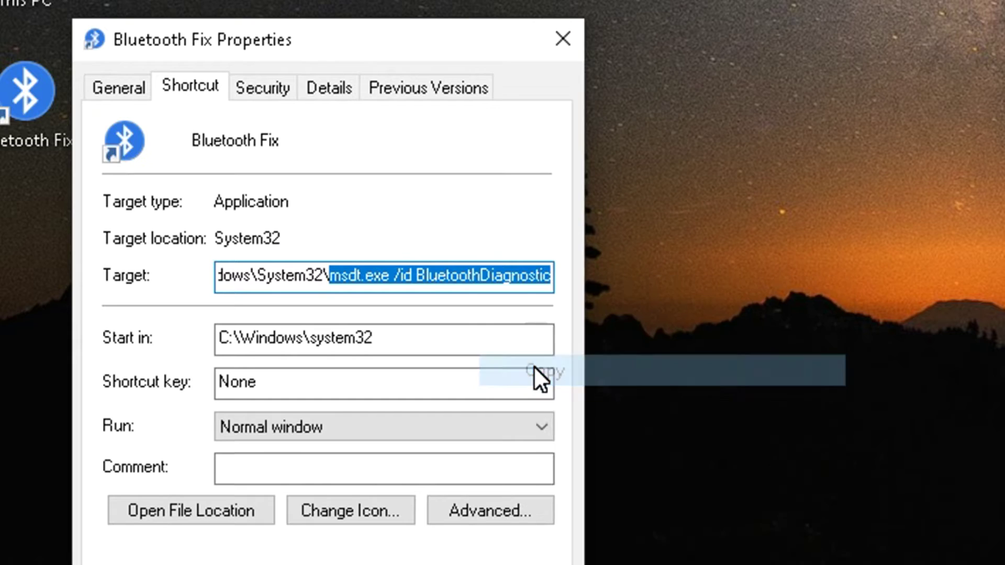
pyautogui.click(407, 564)
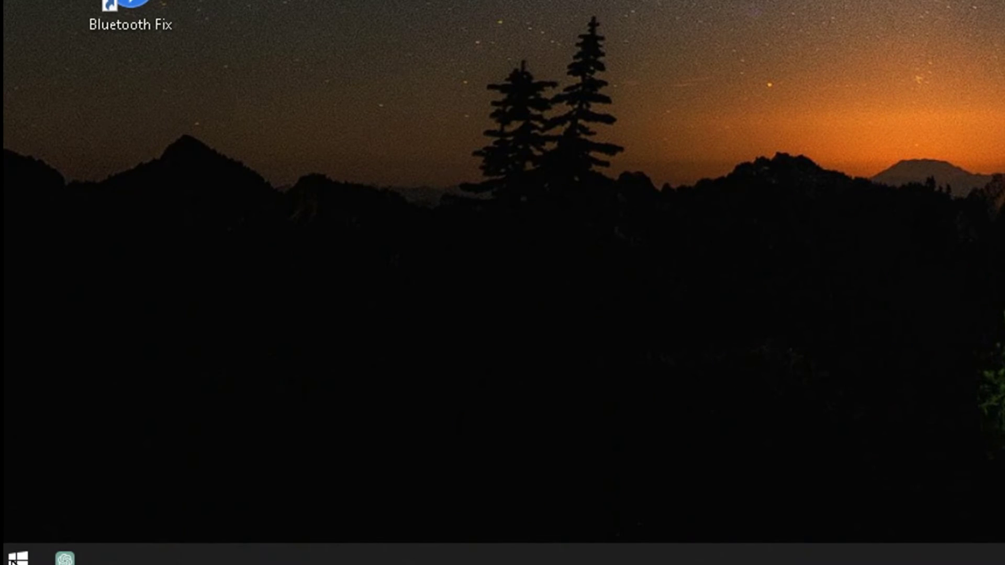
# Paste the troubleshooter command into Run from the Win+X menu and execute it.
pyautogui.press('super+x')
pyautogui.click(84, 443)
pyautogui.rightClick(183, 405)
pyautogui.click(262, 181)
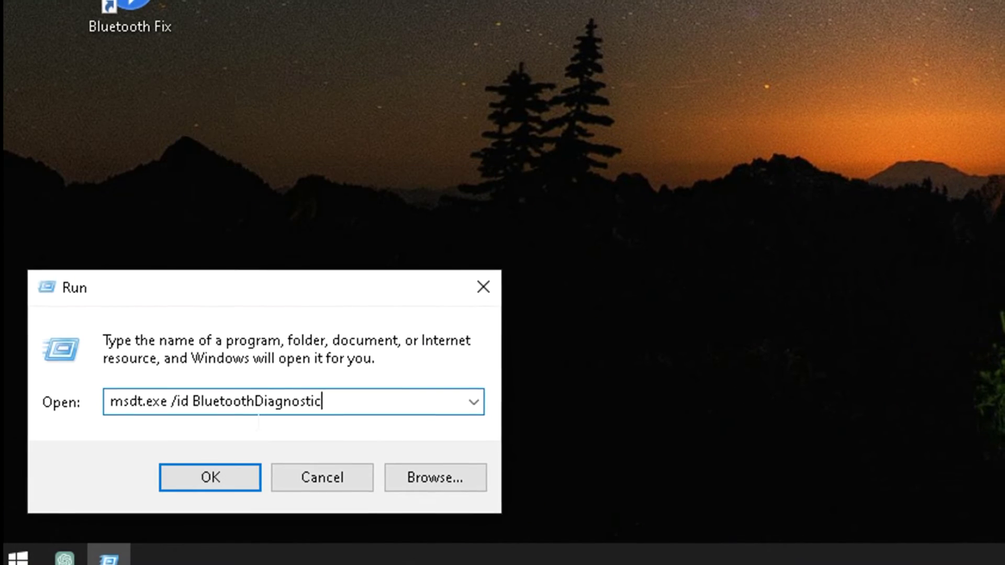
pyautogui.click(230, 479)
# Detect problems, apply the adapter reinstall fix, close the troubleshooter and check the tray menu.
pyautogui.click(851, 411)
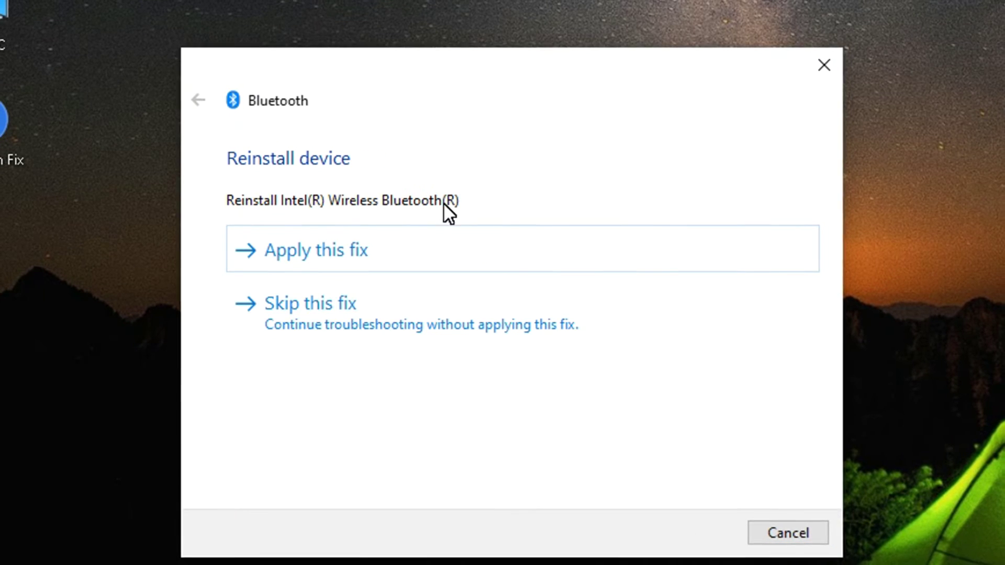
pyautogui.click(364, 261)
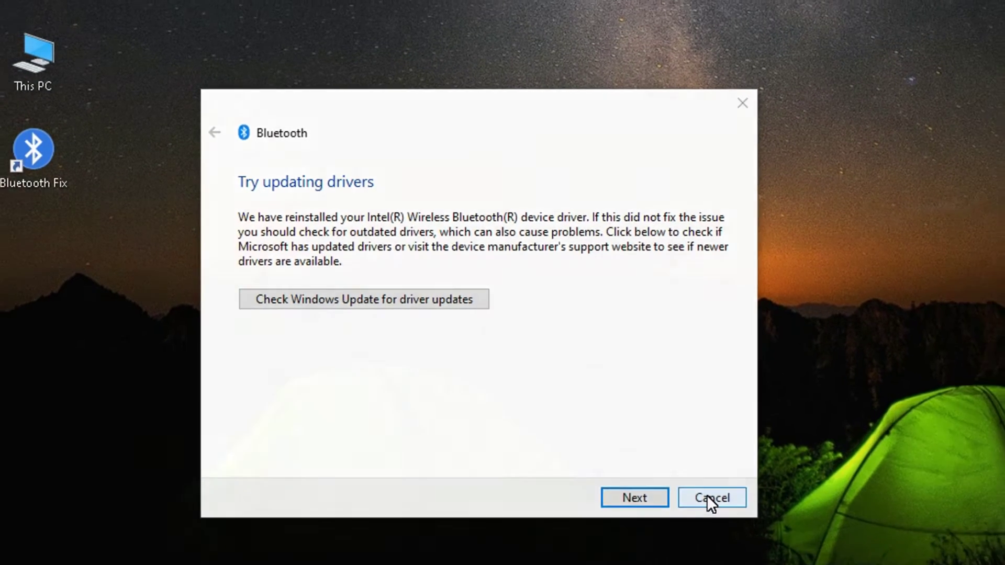
pyautogui.click(712, 498)
pyautogui.rightClick(887, 550)
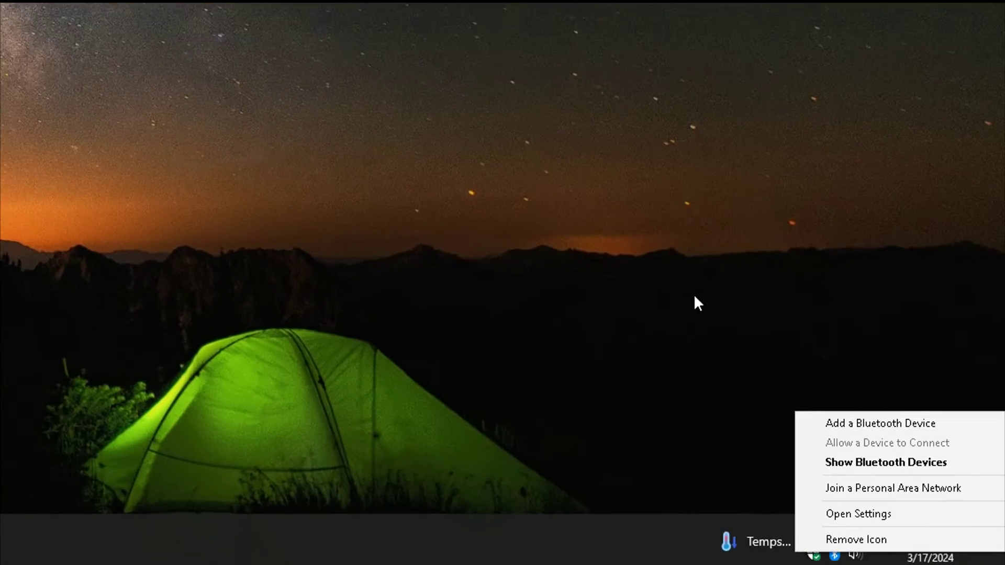
# Create a desktop text document named Reinstall Bluetooth Adapter.bat, accepting the extension change.
pyautogui.click(695, 298)
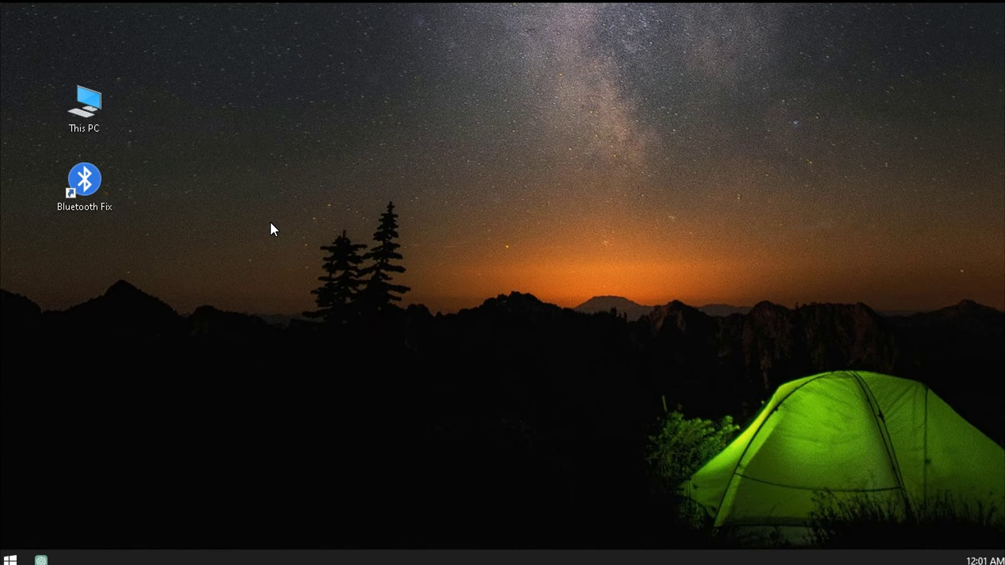
pyautogui.rightClick(256, 159)
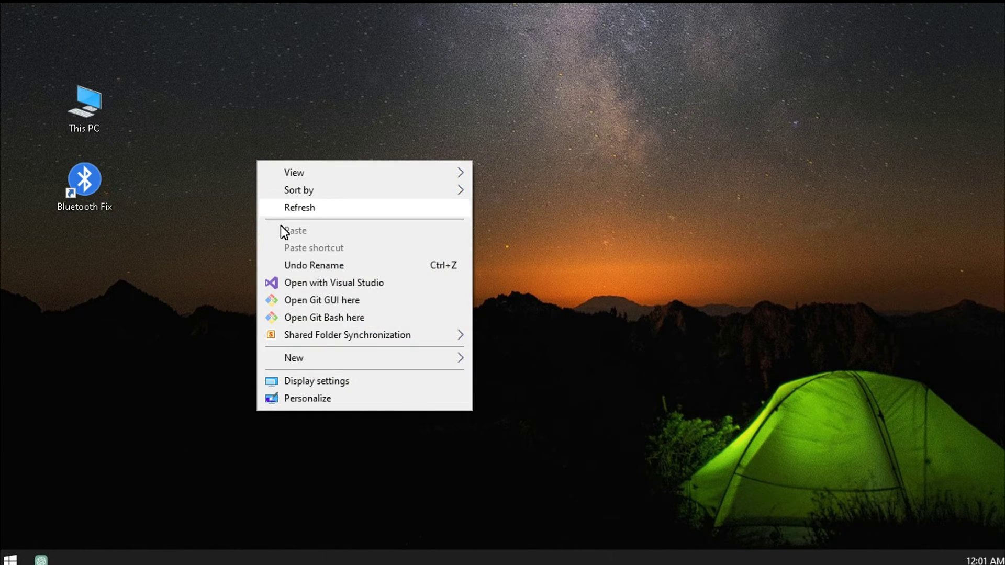
pyautogui.moveTo(331, 364)
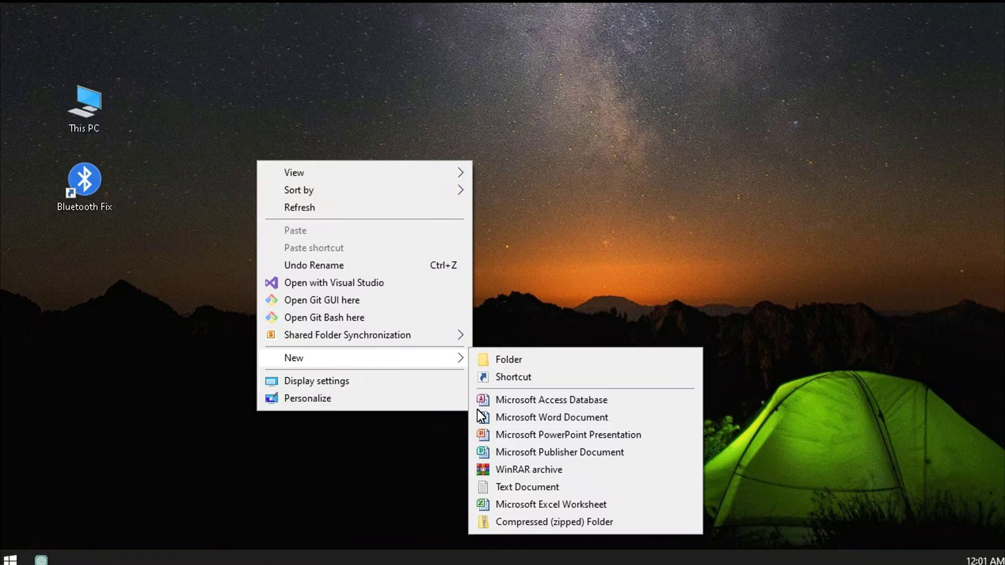
pyautogui.click(500, 485)
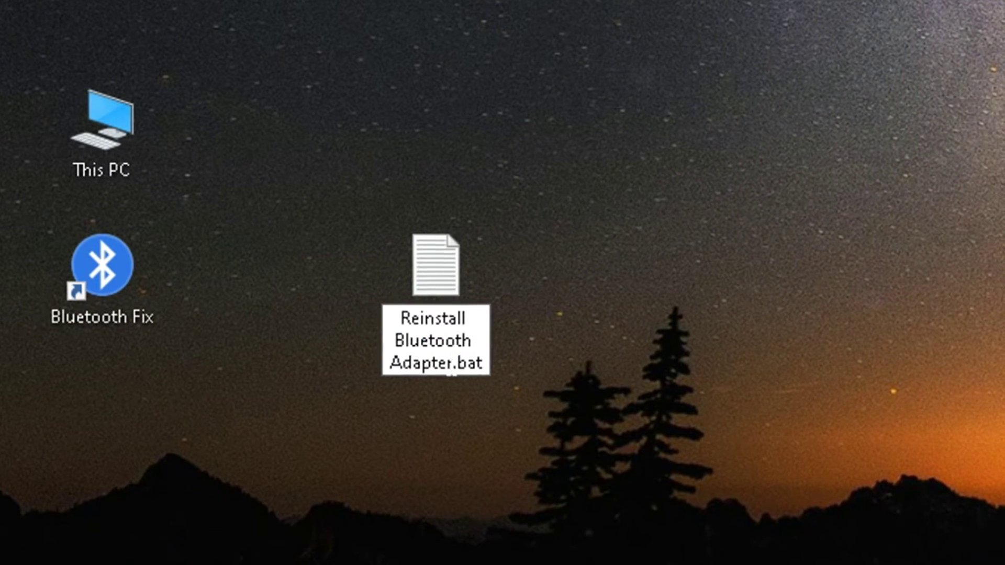
pyautogui.click(593, 354)
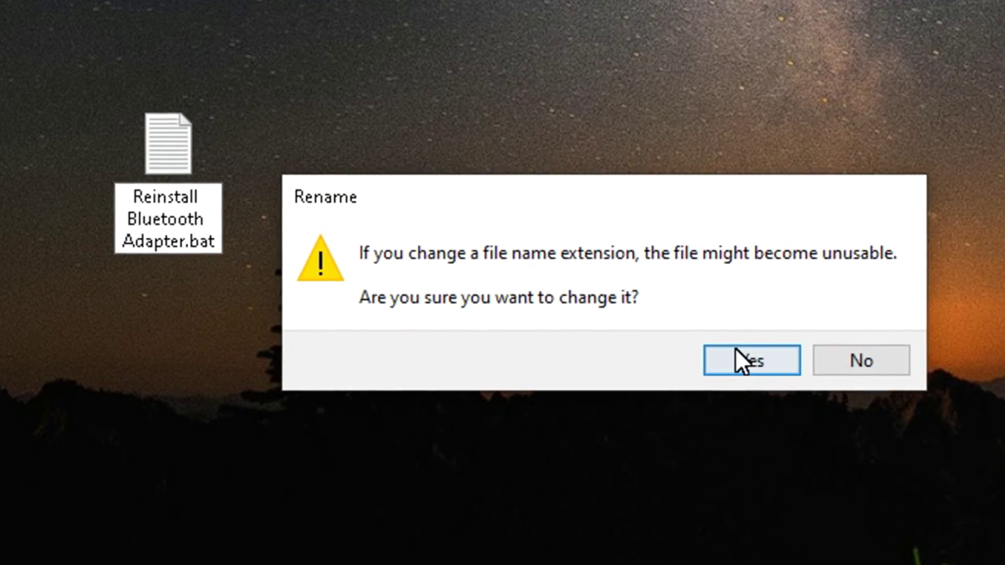
pyautogui.click(743, 353)
pyautogui.moveTo(744, 354); pyautogui.dragTo(745, 355)
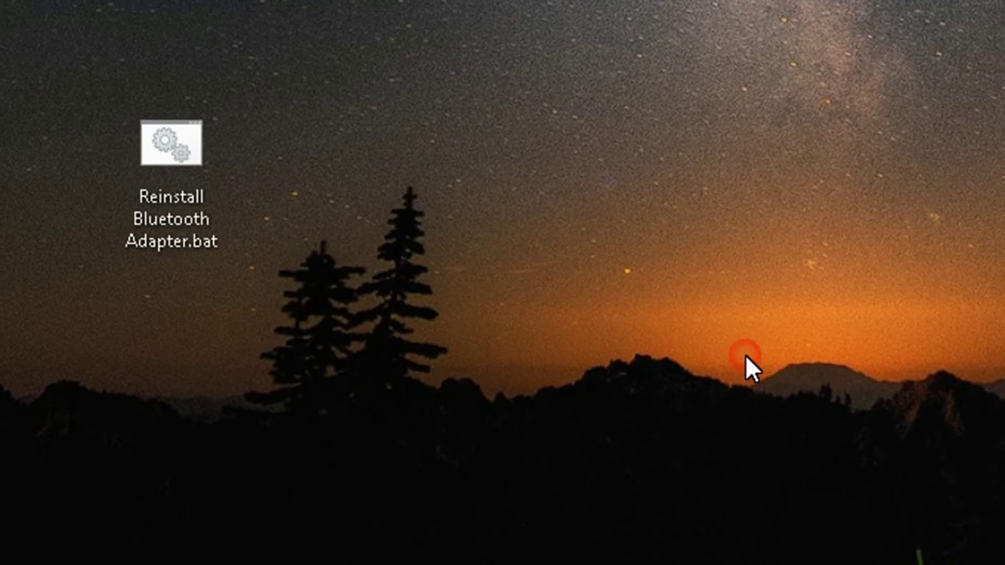
pyautogui.click(188, 162)
pyautogui.rightClick(188, 162)
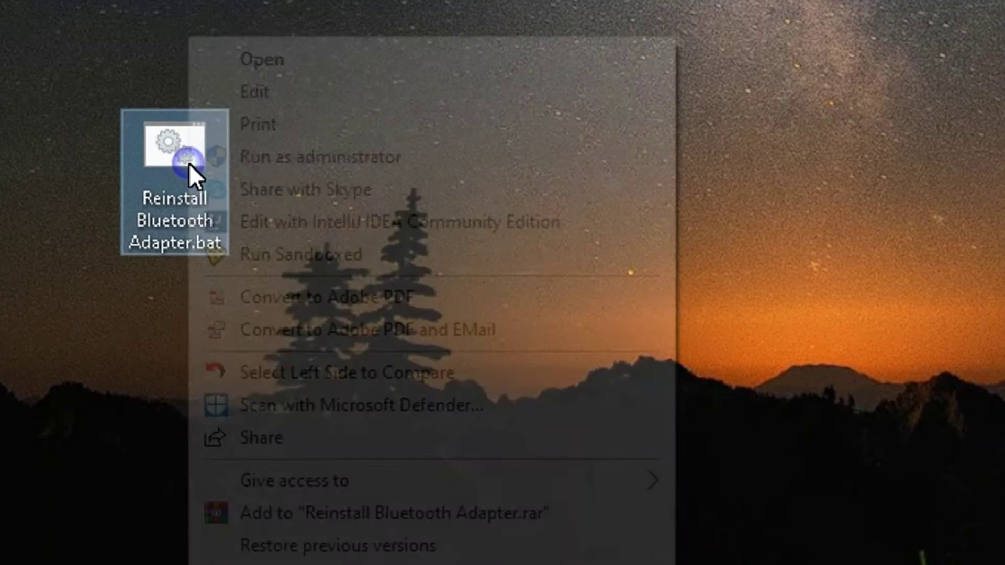
# Paste the problem-19 reinstall script into the batch file in Notepad and save it.
pyautogui.click(273, 92)
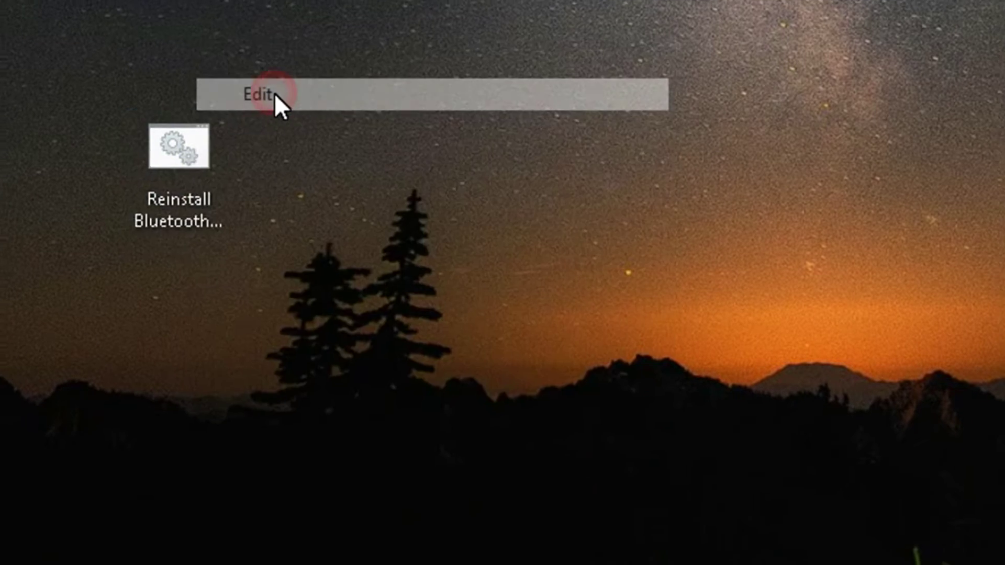
pyautogui.rightClick(236, 135)
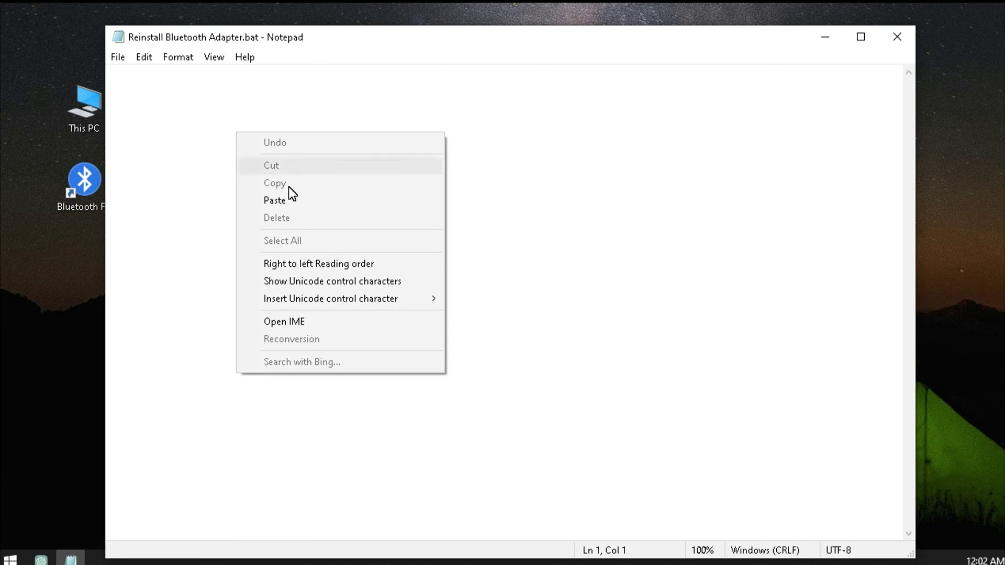
pyautogui.click(289, 201)
pyautogui.hotkey('ctrl', 's')
# Review the pnputil /enum-devices /problem 19 command and the Instance ID search text.
pyautogui.click(108, 114)
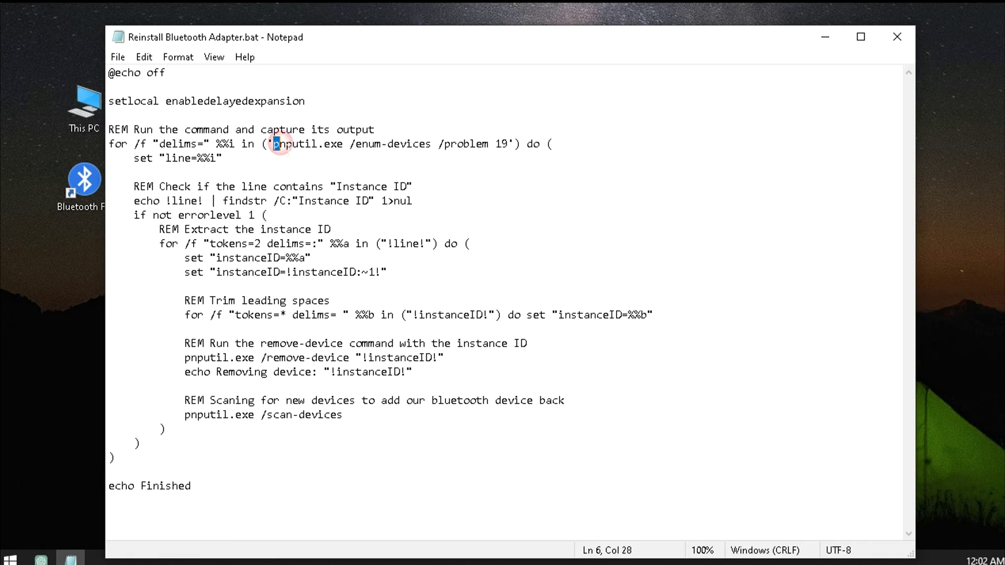
pyautogui.moveTo(279, 144); pyautogui.dragTo(454, 144)
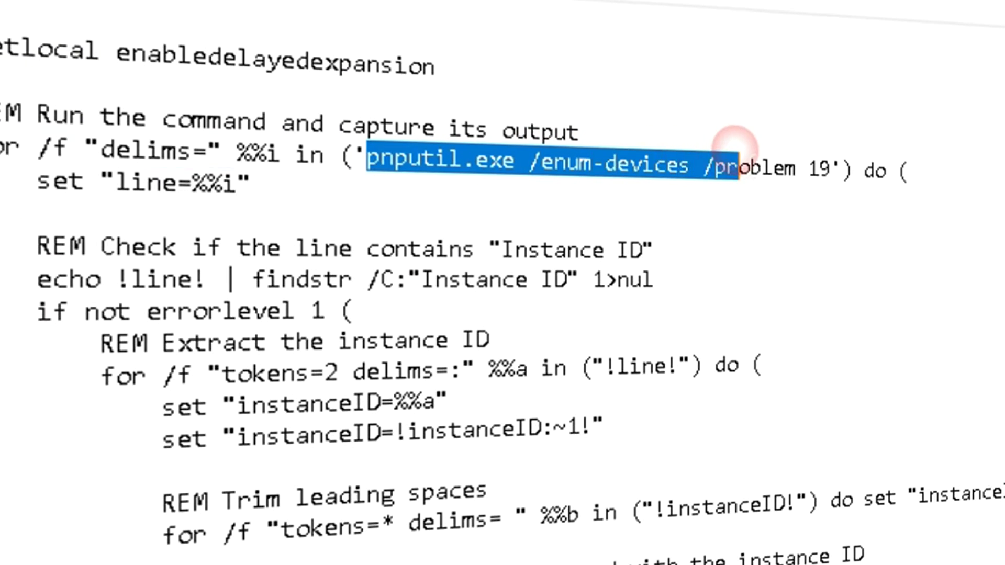
pyautogui.moveTo(734, 145); pyautogui.dragTo(827, 167)
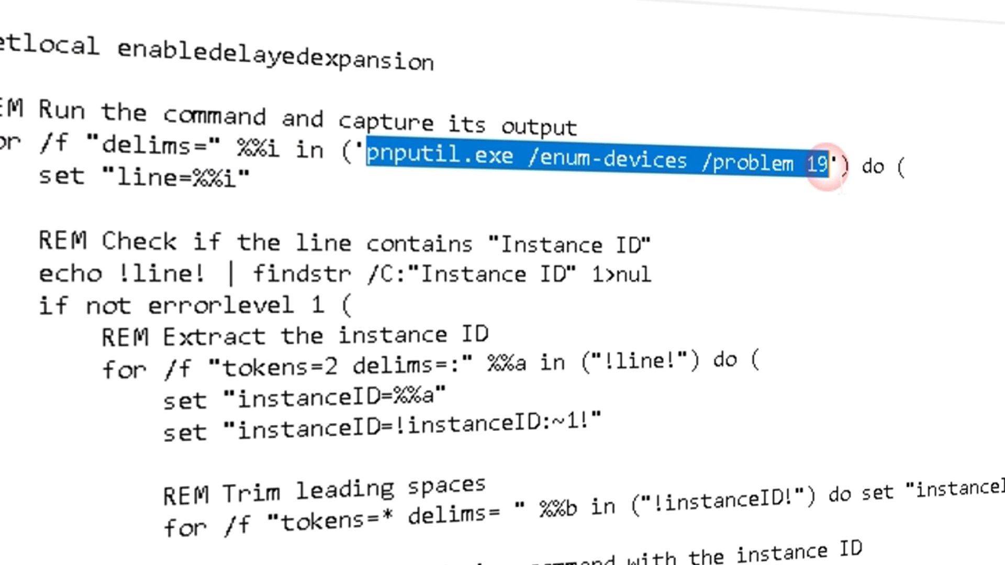
pyautogui.click(819, 166)
pyautogui.doubleClick(815, 164)
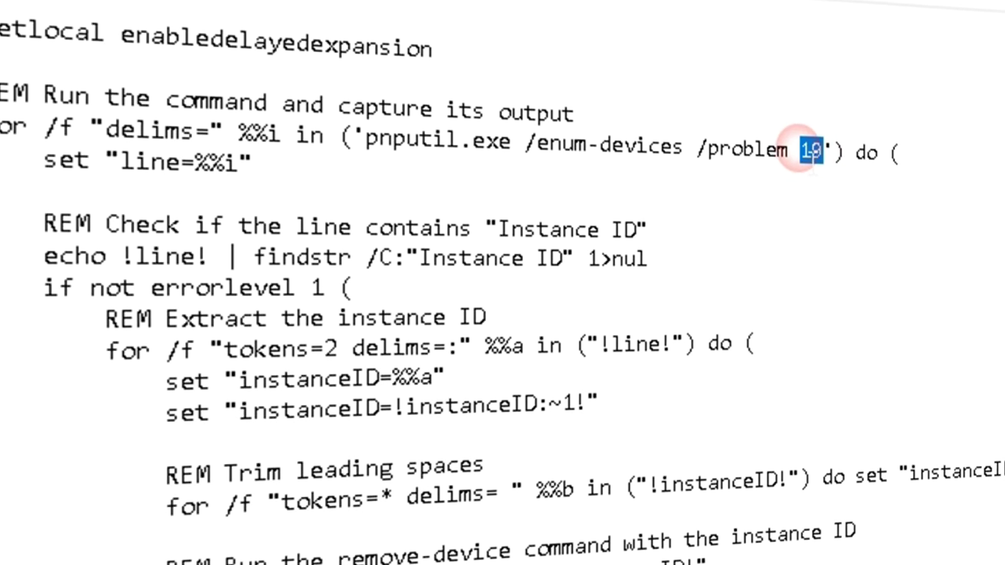
pyautogui.click(812, 157)
pyautogui.moveTo(420, 255); pyautogui.dragTo(556, 253)
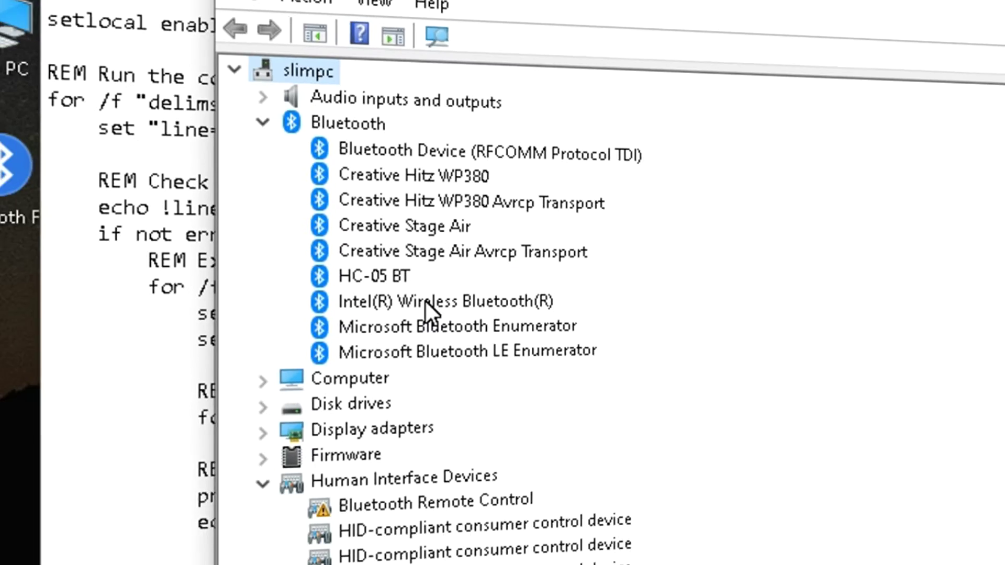
# Show the Intel(R) Wireless Bluetooth(R) adapter's Device instance path on its Details tab.
pyautogui.rightClick(425, 299)
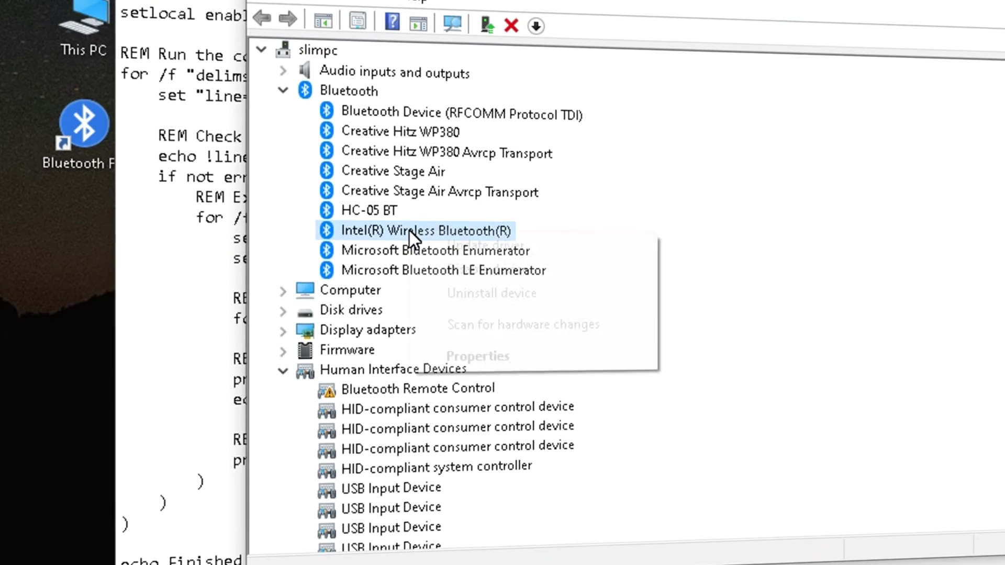
pyautogui.click(481, 356)
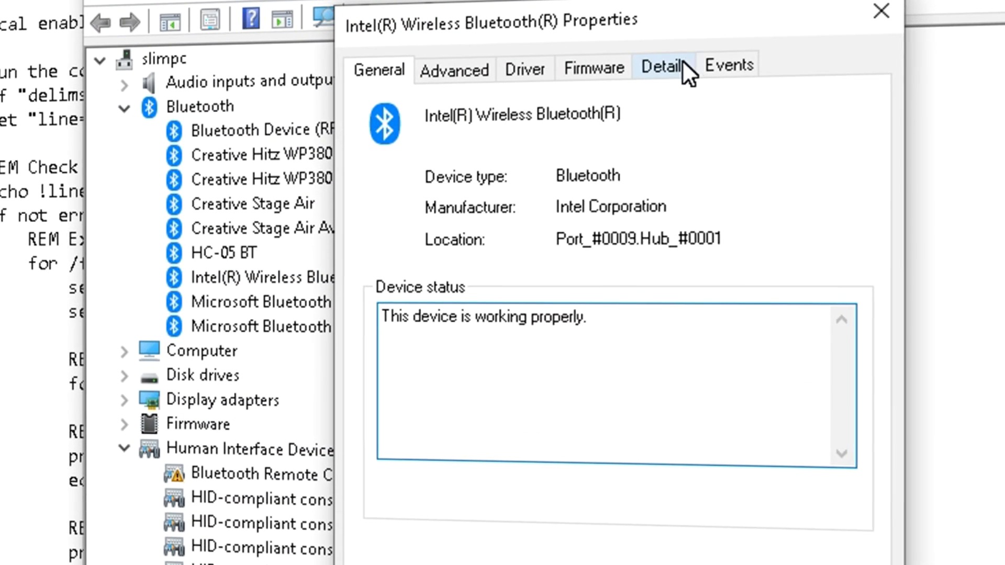
pyautogui.click(683, 61)
pyautogui.click(434, 199)
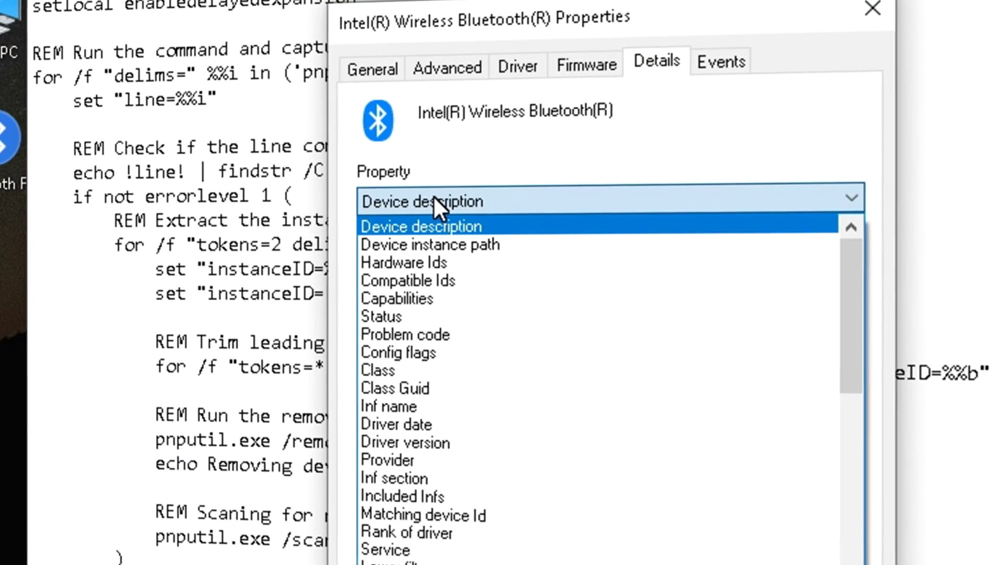
pyautogui.click(429, 244)
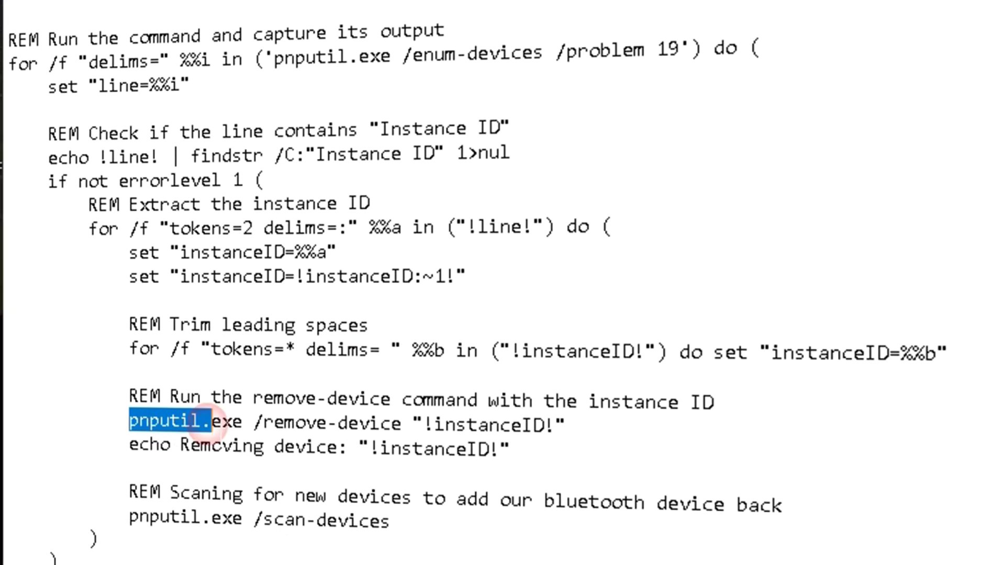
pyautogui.moveTo(209, 421); pyautogui.dragTo(568, 424)
# Delete the 'echo Removing device' line, review the scan block and Finished message, then close Notepad.
pyautogui.tripleClick(157, 446)
pyautogui.press('Delete')
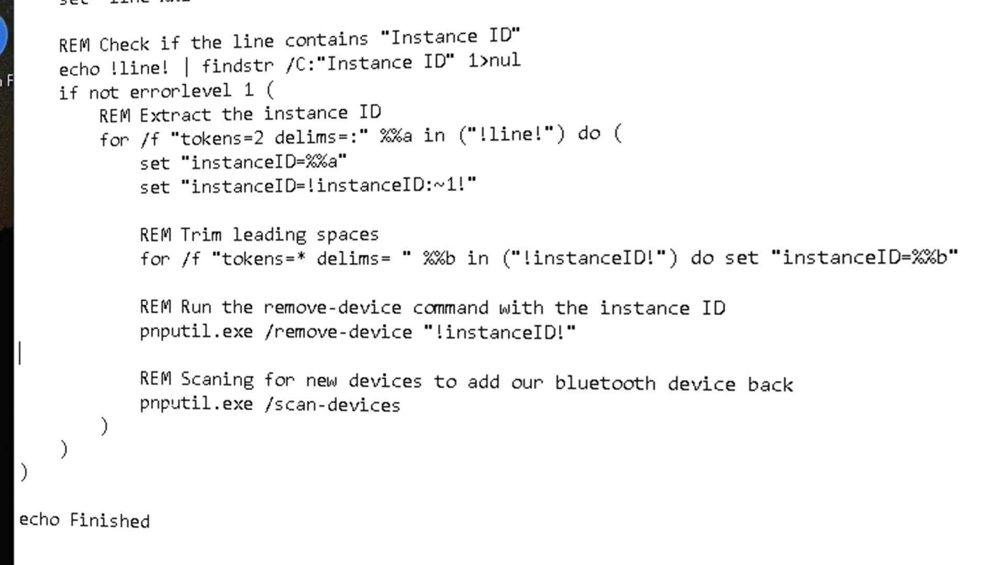
pyautogui.moveTo(140, 381); pyautogui.dragTo(274, 380)
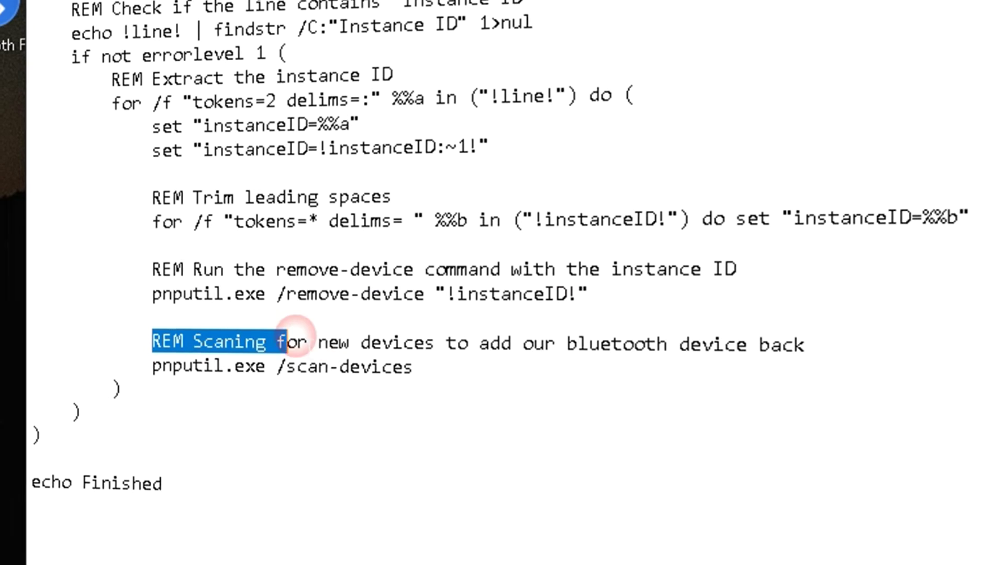
pyautogui.moveTo(296, 335); pyautogui.dragTo(832, 358)
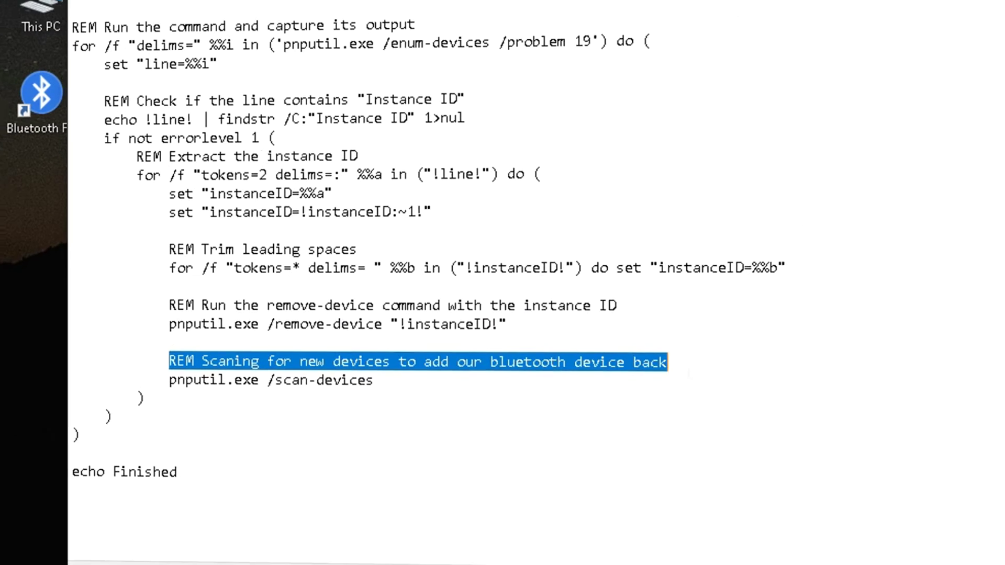
pyautogui.moveTo(343, 399); pyautogui.dragTo(326, 402)
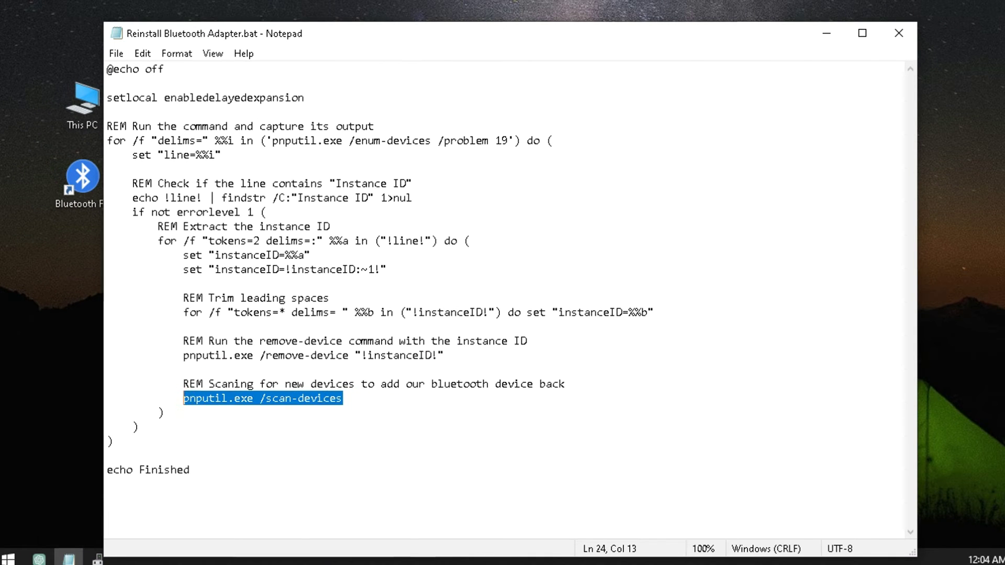
pyautogui.doubleClick(178, 470)
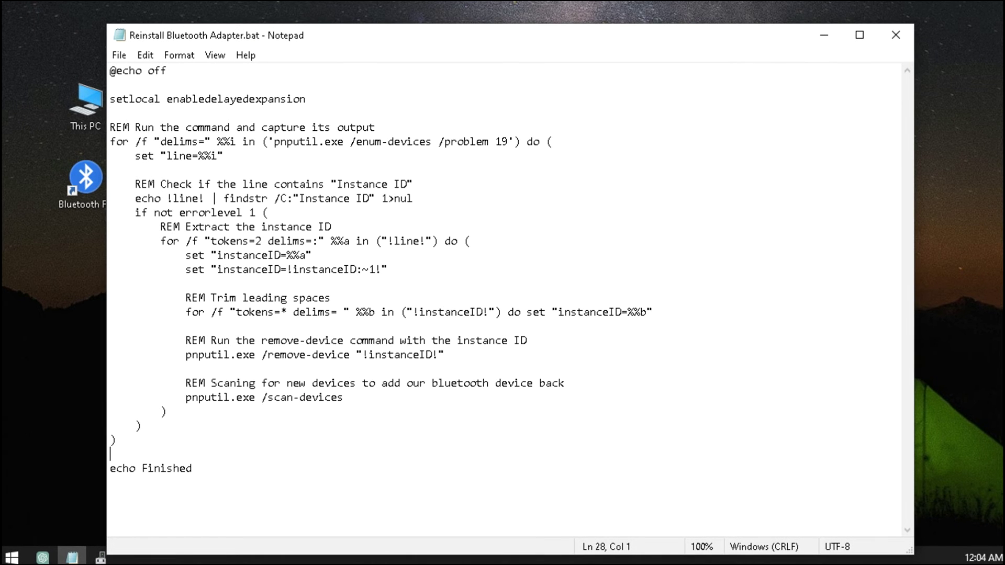
pyautogui.click(888, 36)
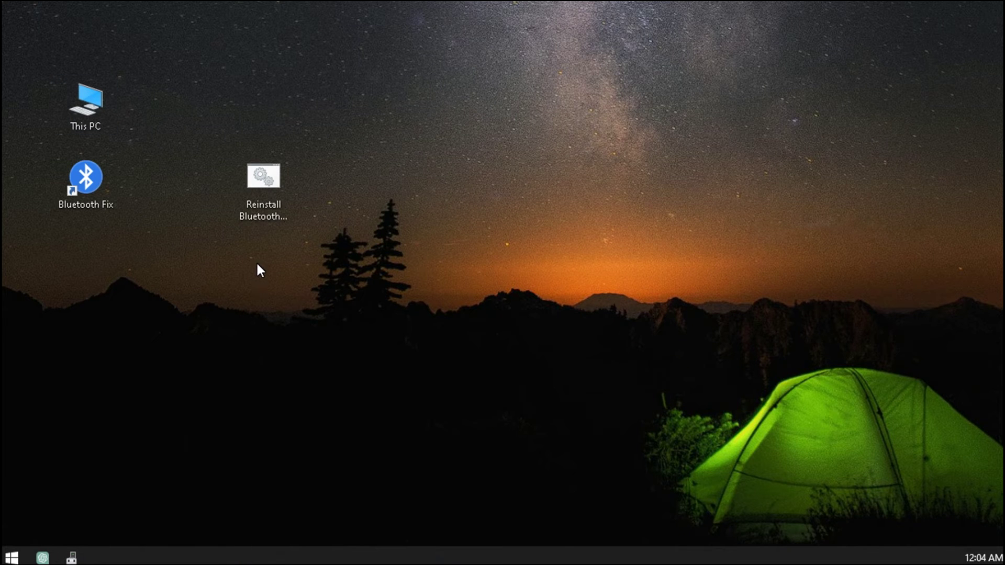
# Move the .bat icon beneath Bluetooth Fix and launch Task Scheduler via a 'sched' search.
pyautogui.moveTo(264, 184); pyautogui.dragTo(84, 261)
pyautogui.click(208, 247)
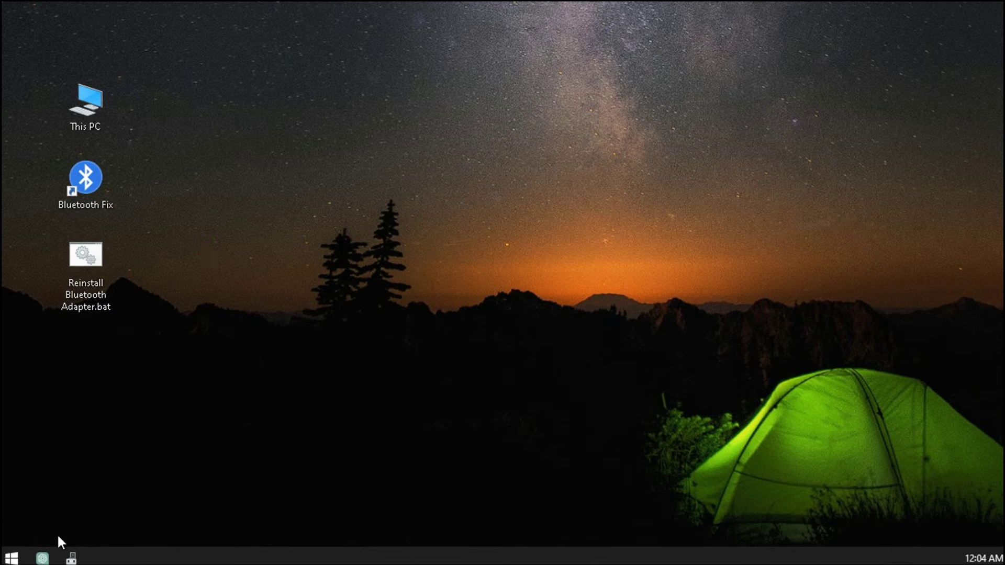
pyautogui.click(12, 558)
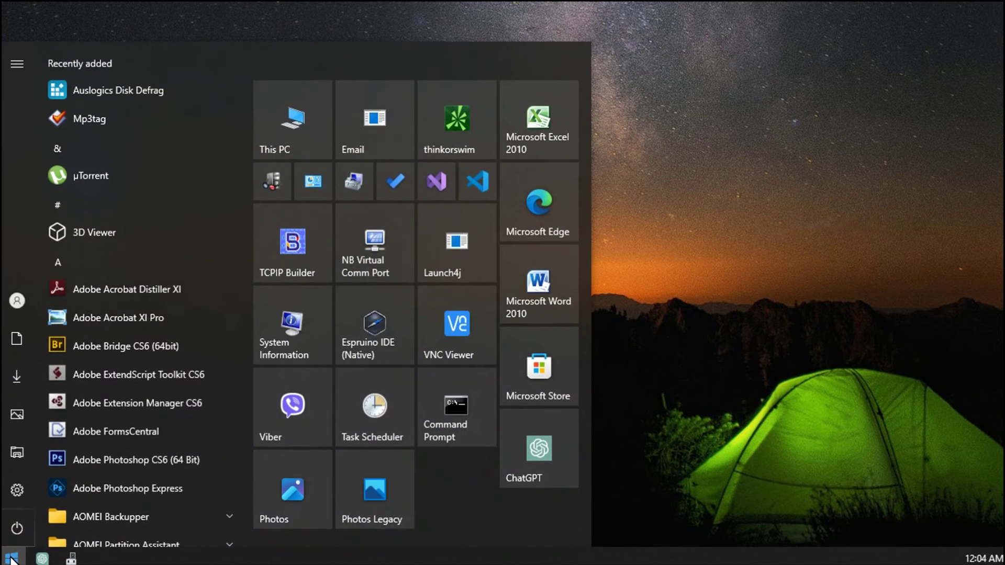
pyautogui.write('sched')
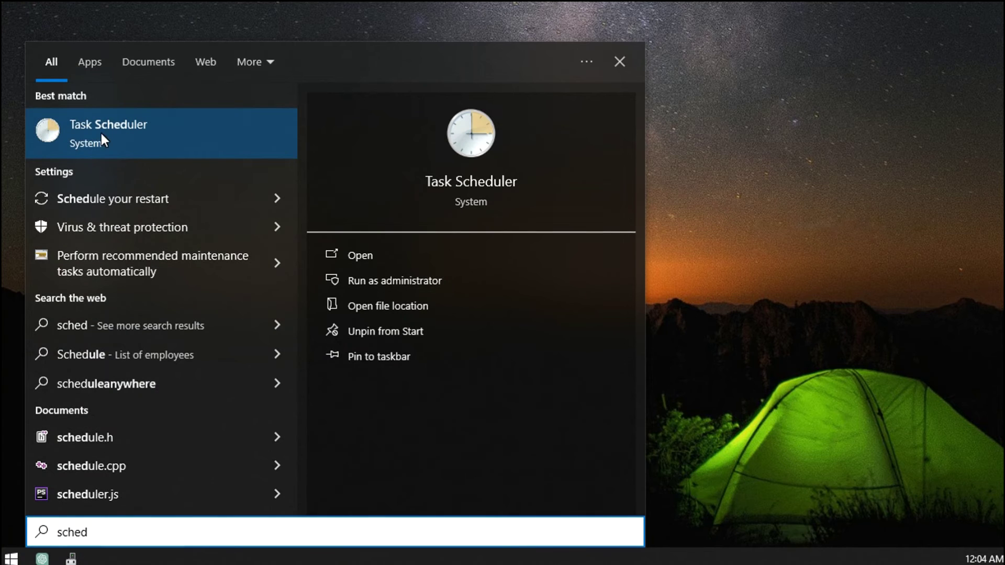
pyautogui.click(162, 139)
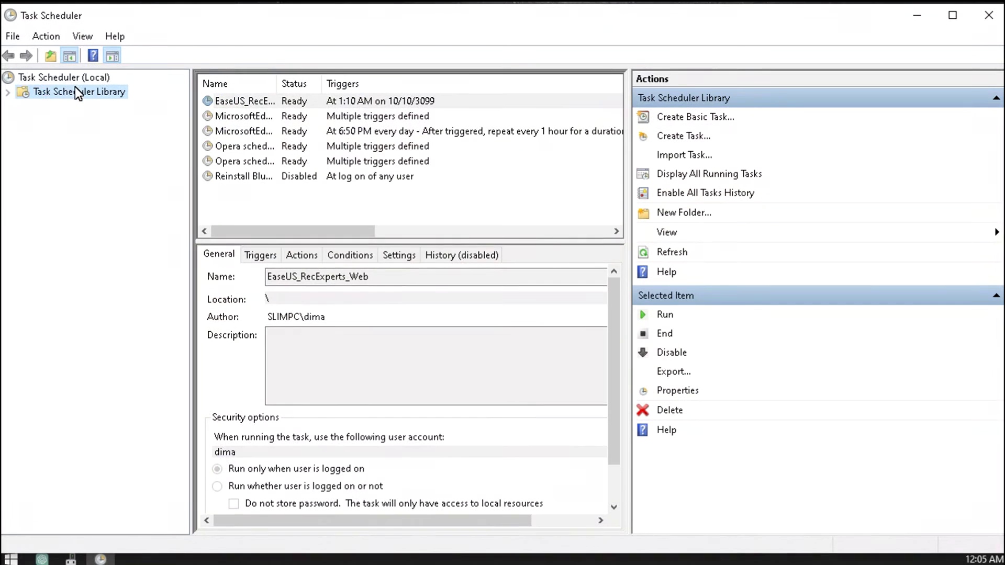
# Create a new task in Task Scheduler Library named 'Reinstall buetooth adapter'.
pyautogui.rightClick(83, 93)
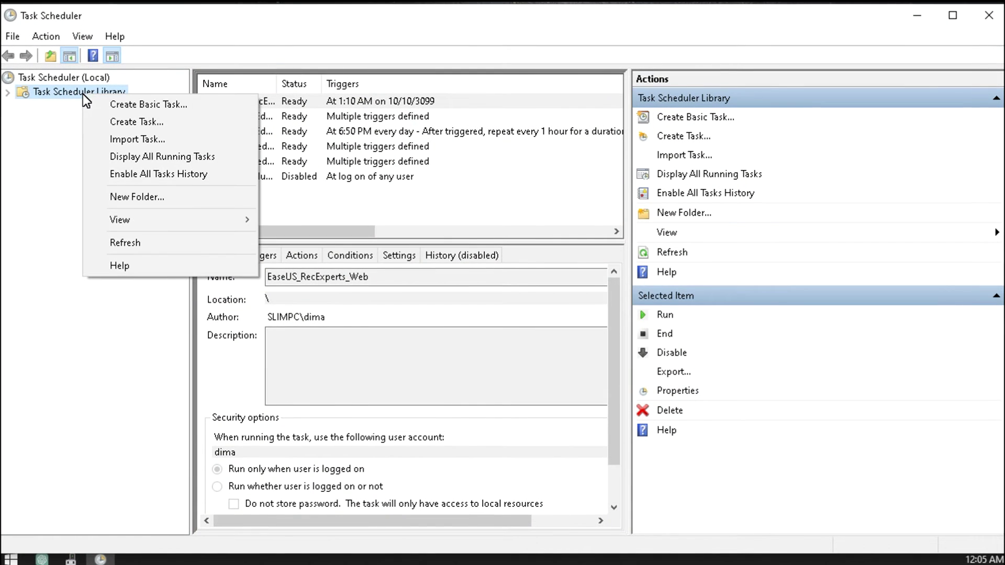
pyautogui.click(136, 121)
pyautogui.write('Re')
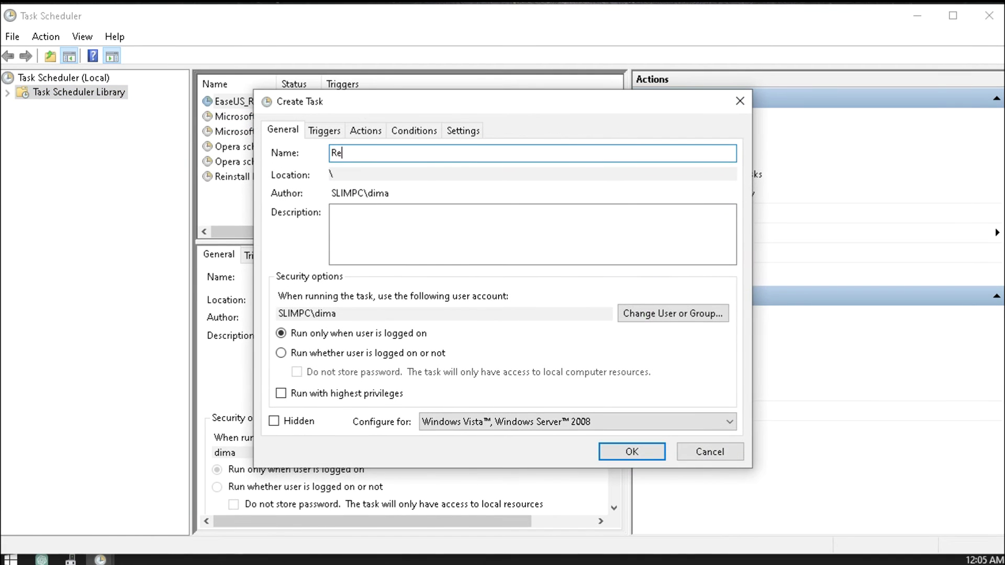
pyautogui.write('install bl')
pyautogui.press('BackSpace')
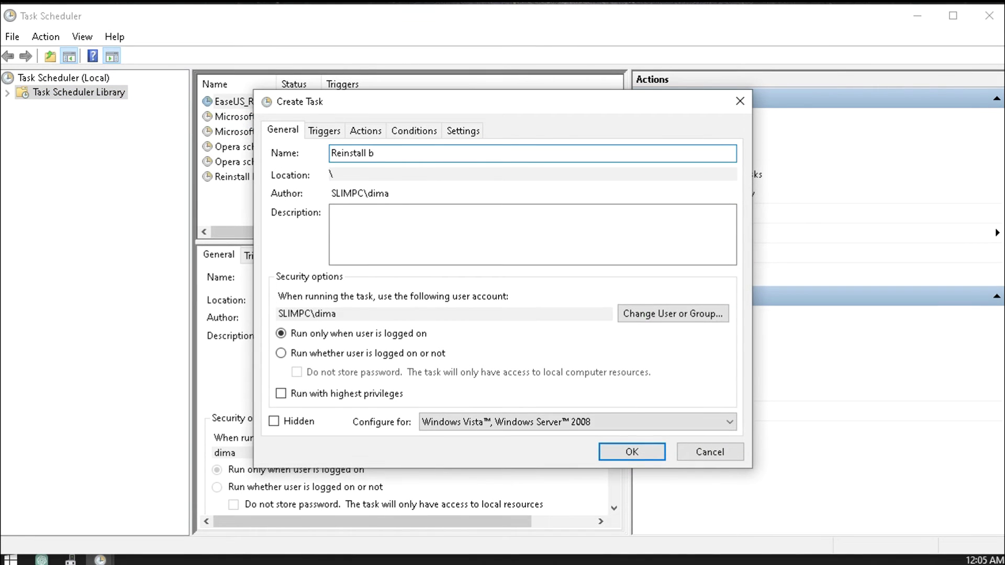
pyautogui.write('uetooth adapter')
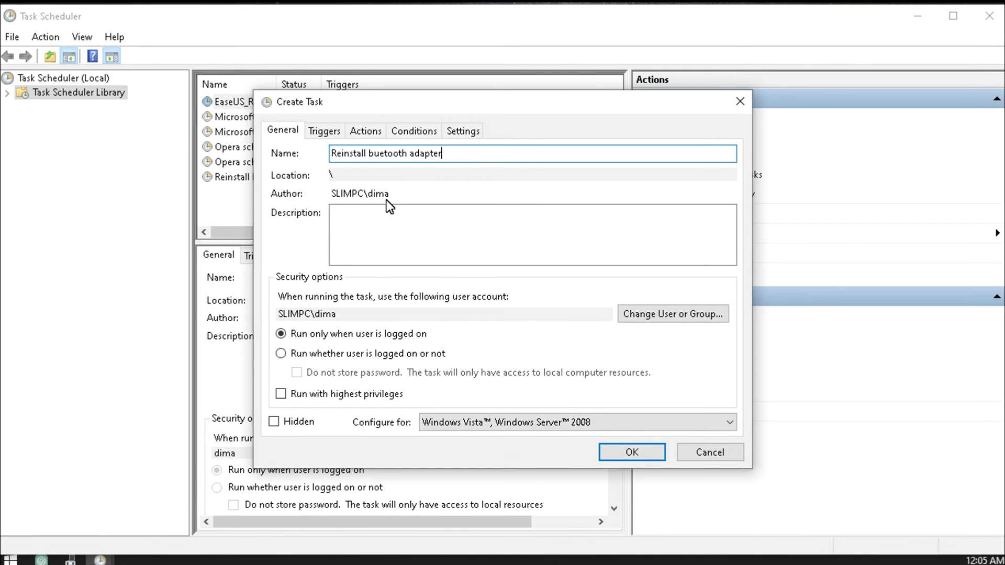
pyautogui.click(390, 233)
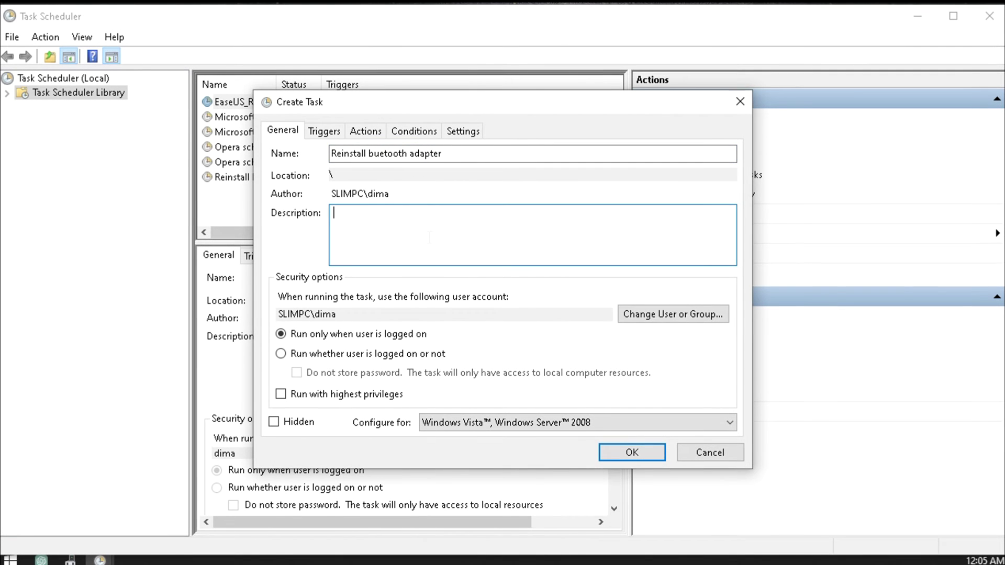
# Enable the disabled Reinstall Bluetooth Adapter task and open its properties.
pyautogui.click(742, 102)
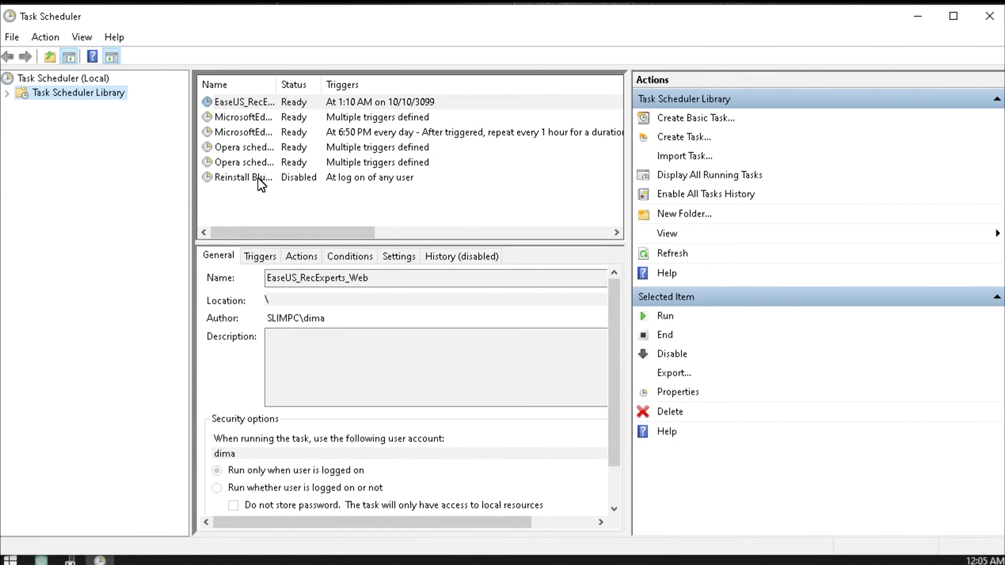
pyautogui.click(258, 177)
pyautogui.rightClick(301, 181)
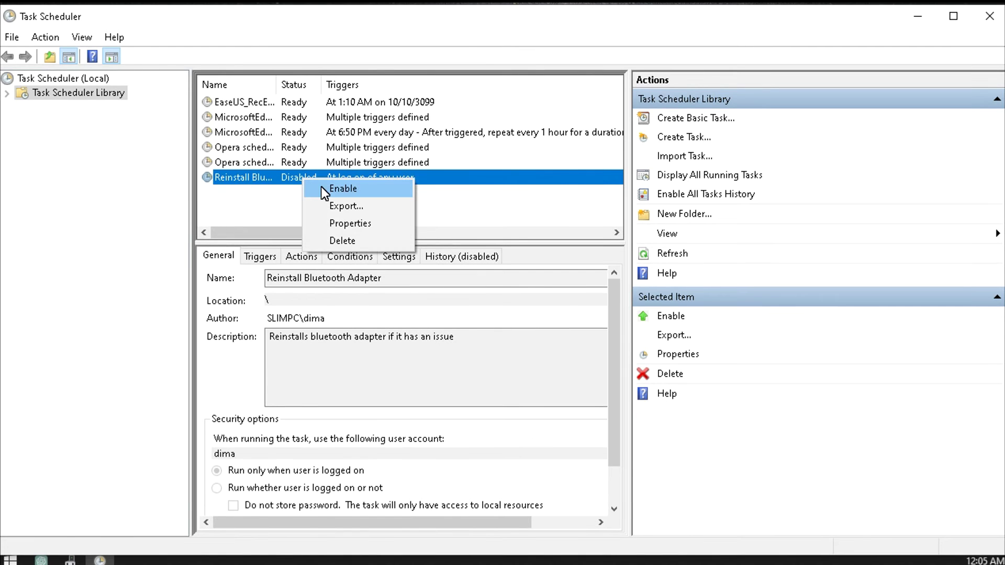
pyautogui.click(321, 186)
pyautogui.rightClick(321, 178)
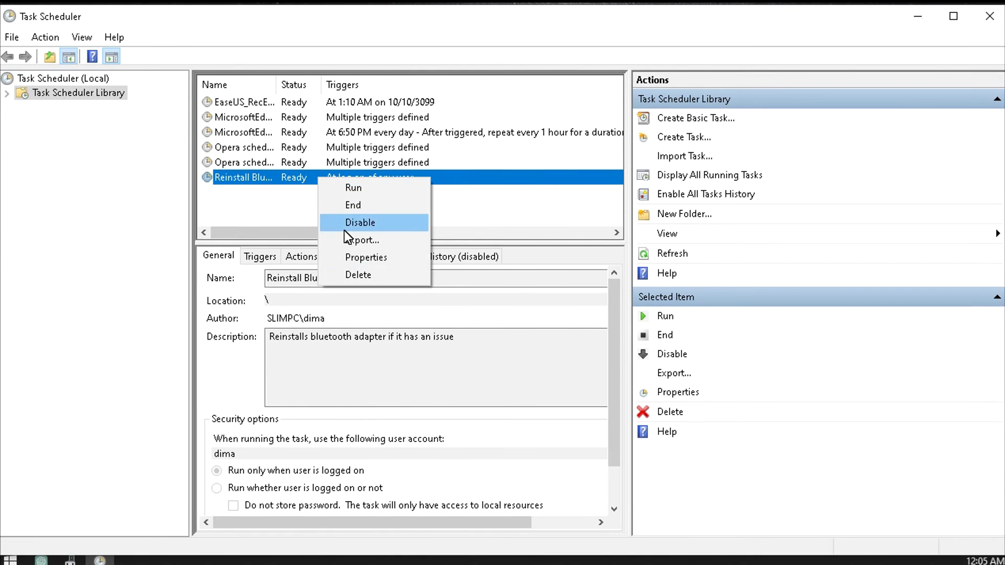
pyautogui.click(346, 257)
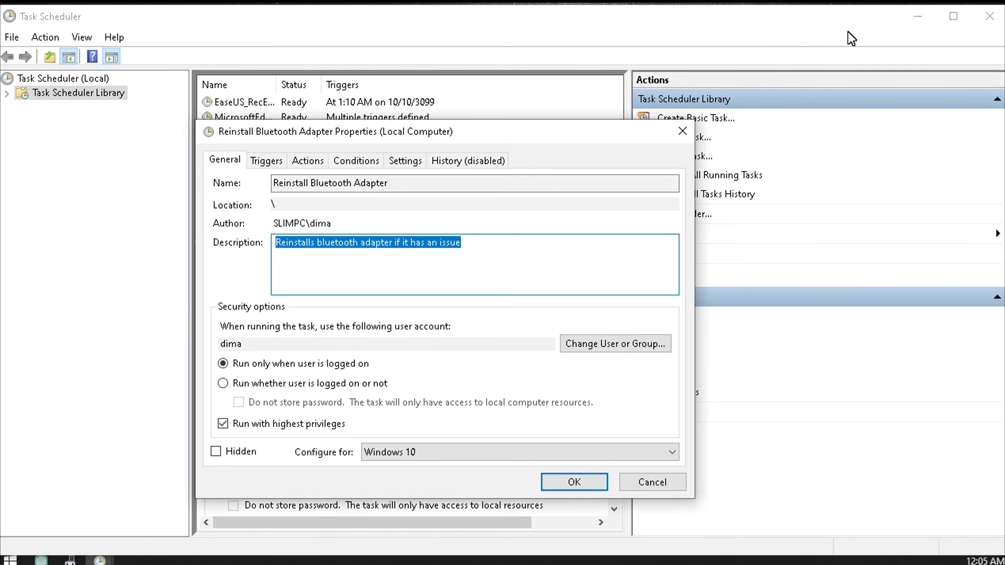
# Append '19' to the task description and keep Windows 10 as the configured version.
pyautogui.click(919, 14)
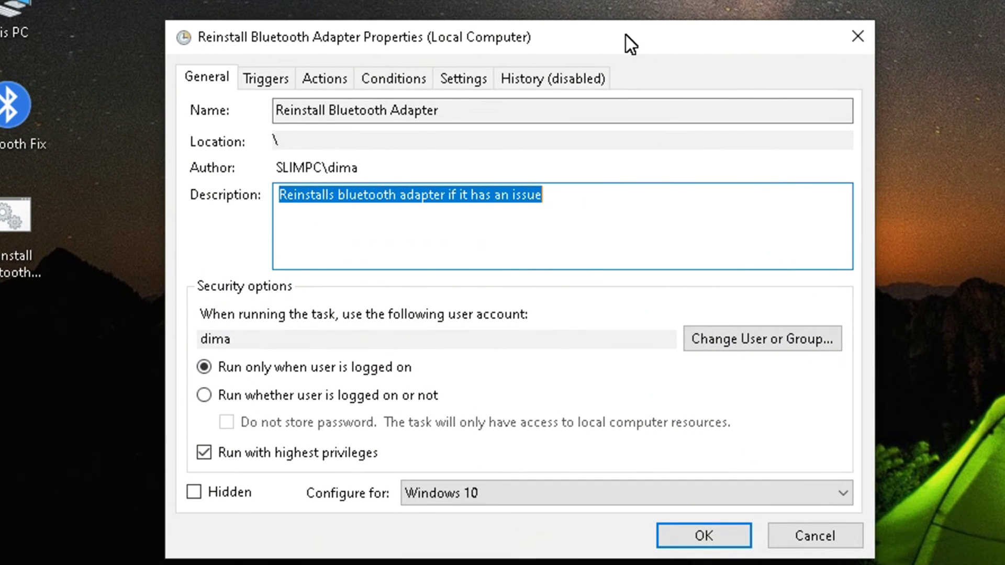
pyautogui.moveTo(626, 35); pyautogui.dragTo(643, 18)
pyautogui.click(595, 205)
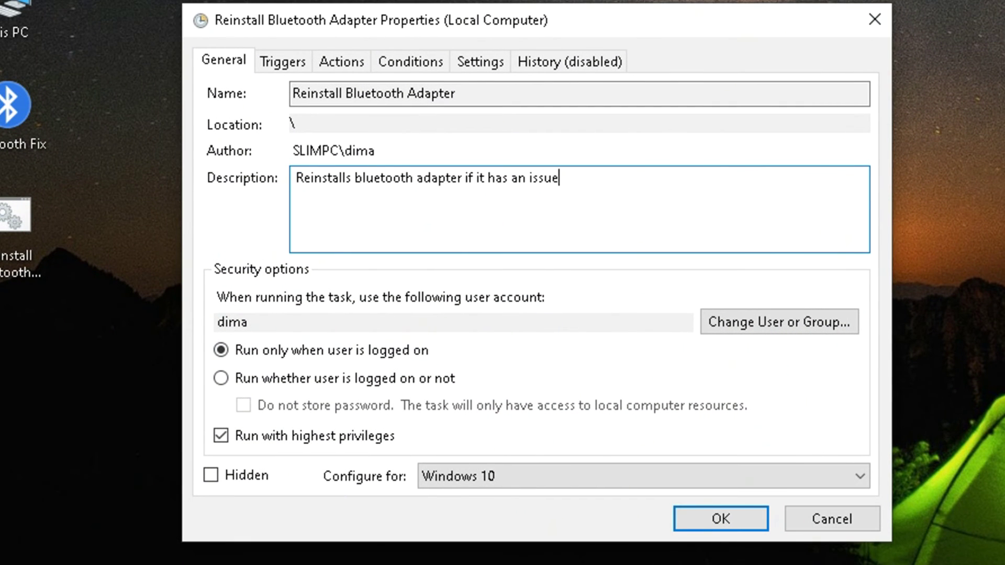
pyautogui.write('19')
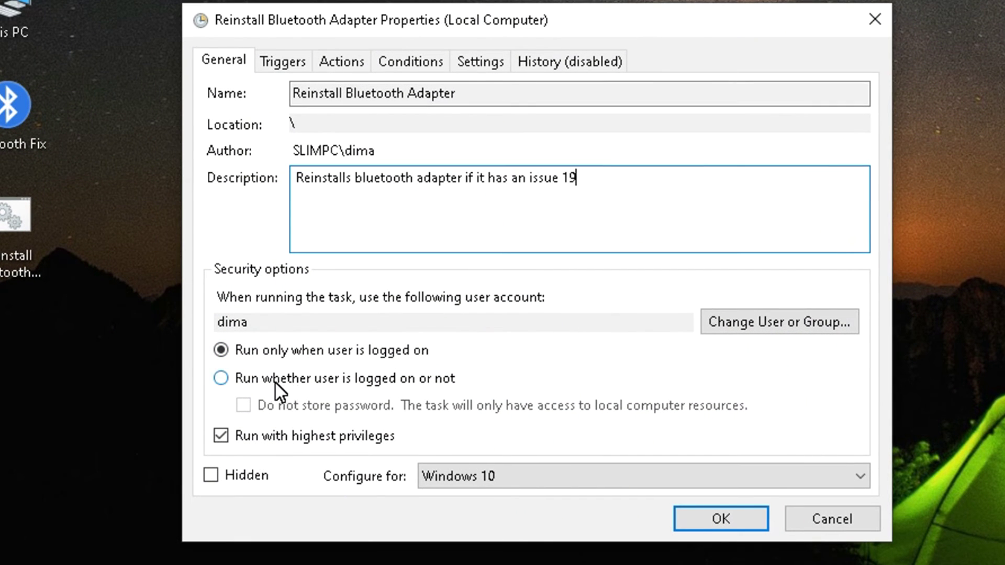
pyautogui.click(452, 482)
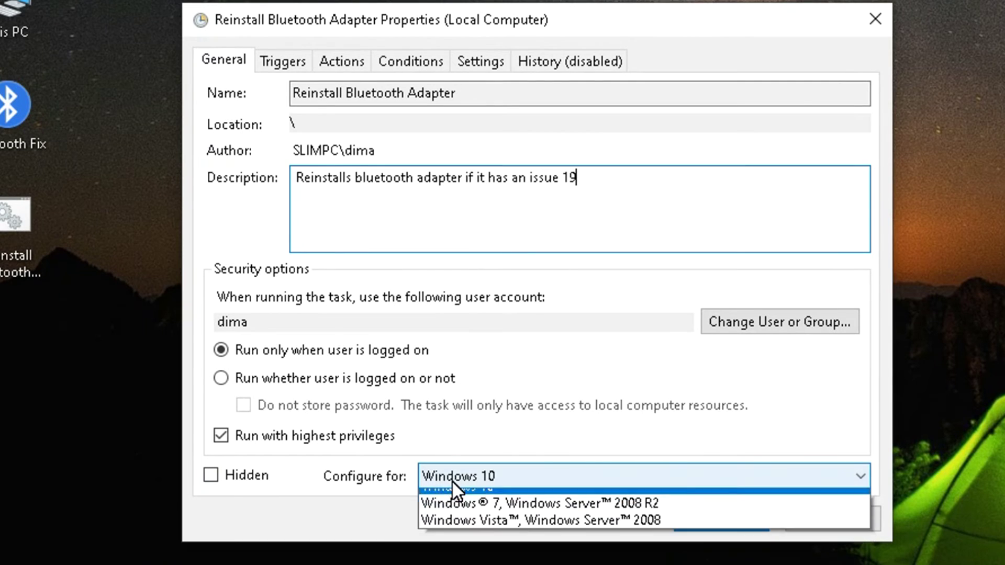
pyautogui.click(461, 477)
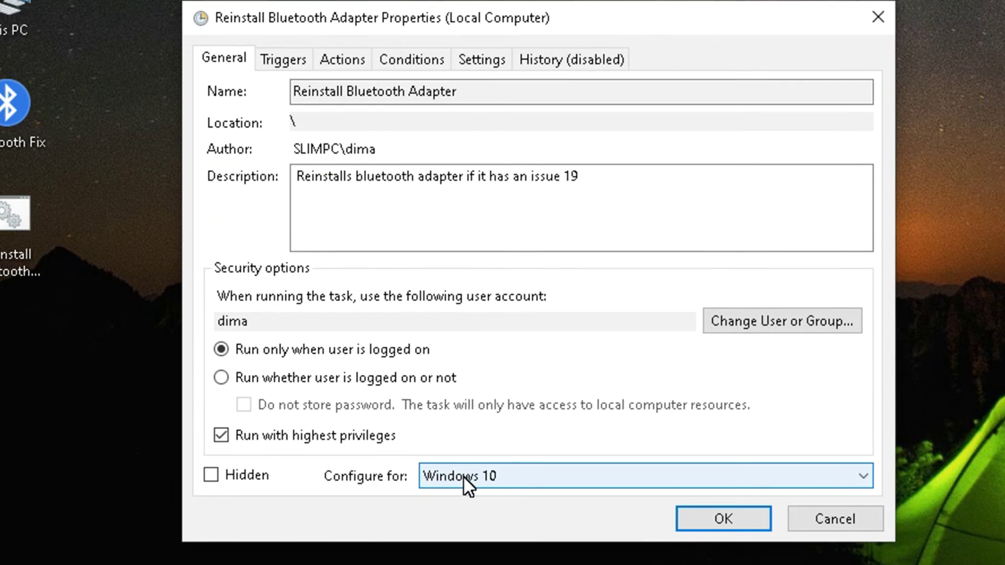
# Confirm the At log on trigger for any user, keeping its 1 minute delay.
pyautogui.click(283, 59)
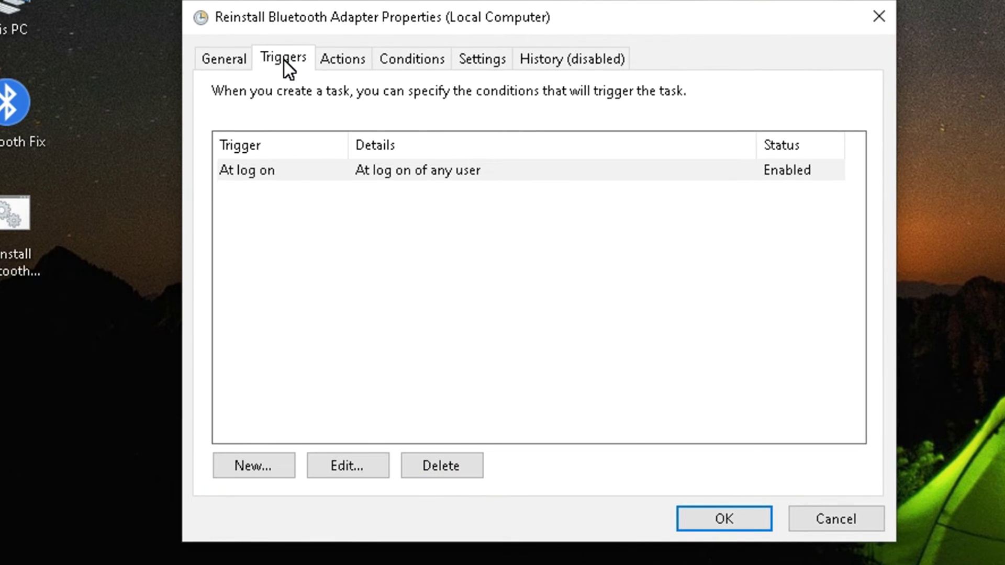
pyautogui.click(300, 170)
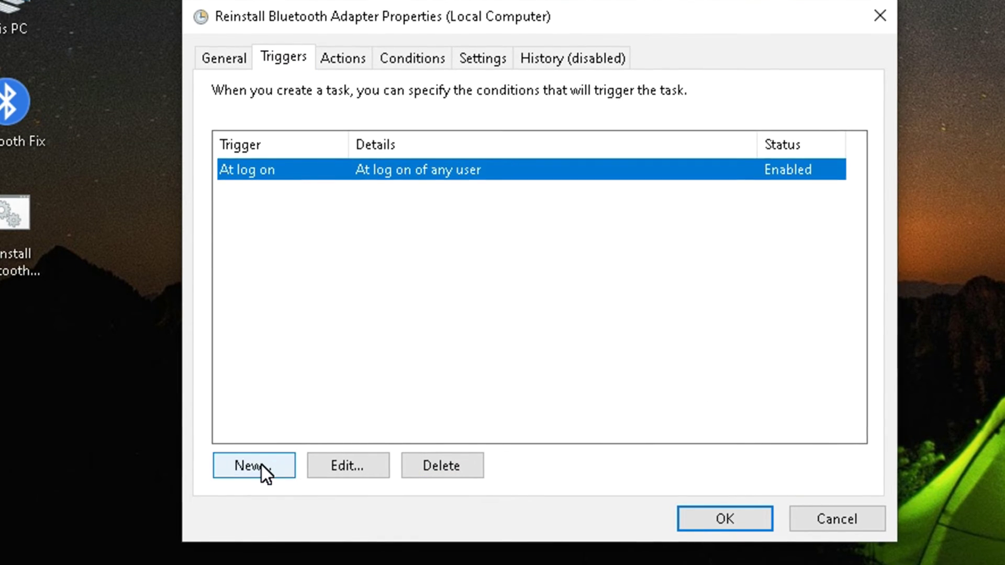
pyautogui.click(401, 166)
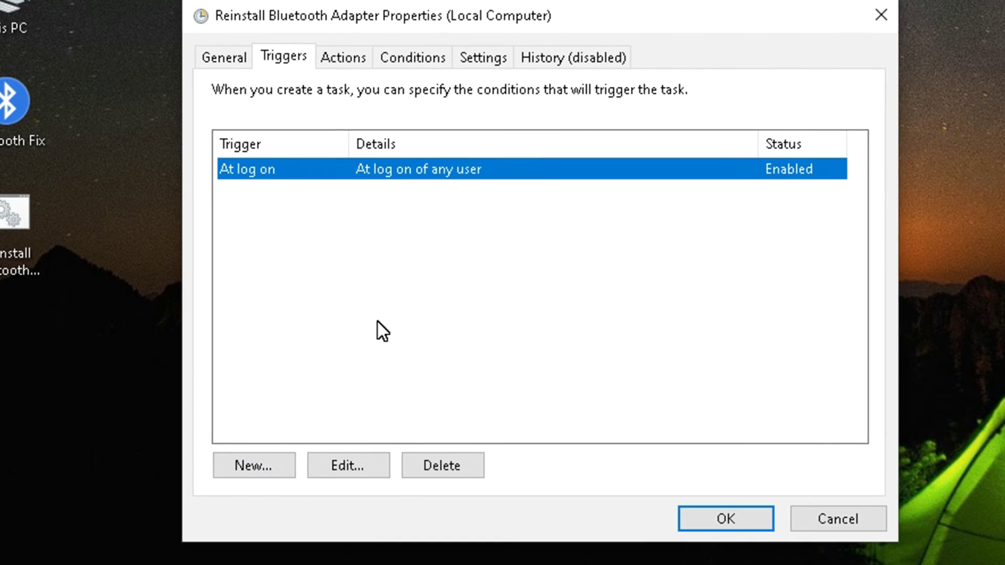
pyautogui.click(355, 465)
pyautogui.click(355, 42)
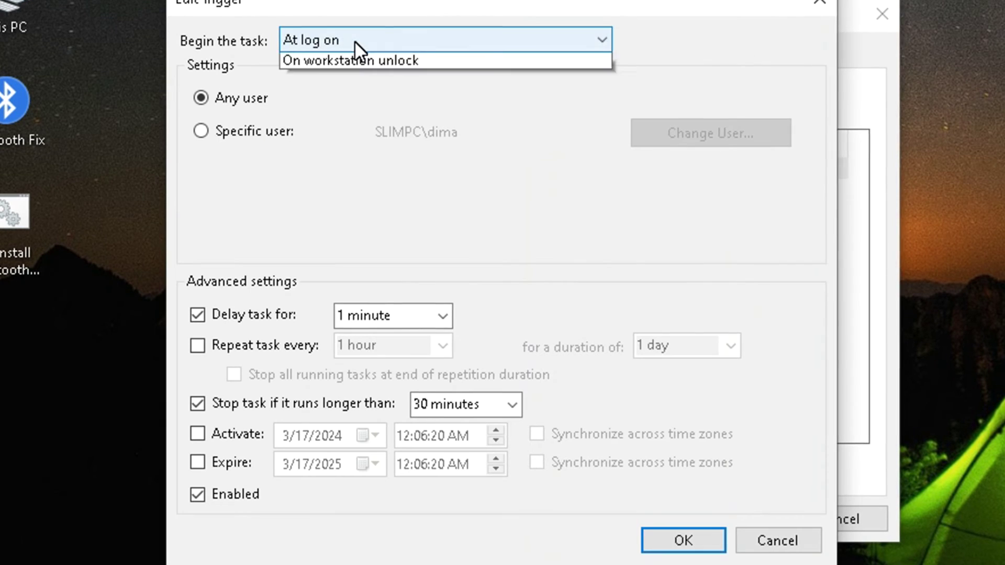
pyautogui.click(307, 78)
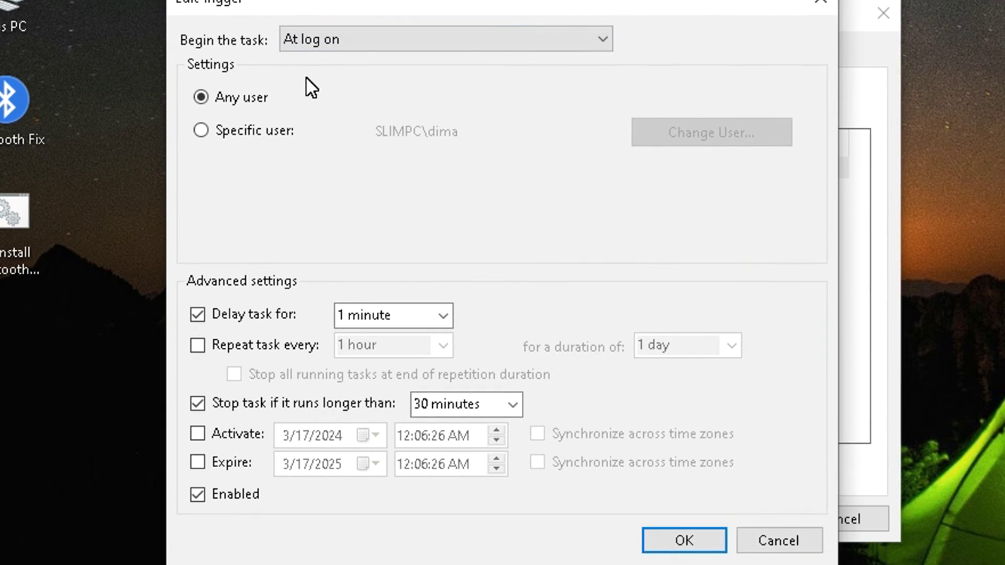
pyautogui.click(445, 315)
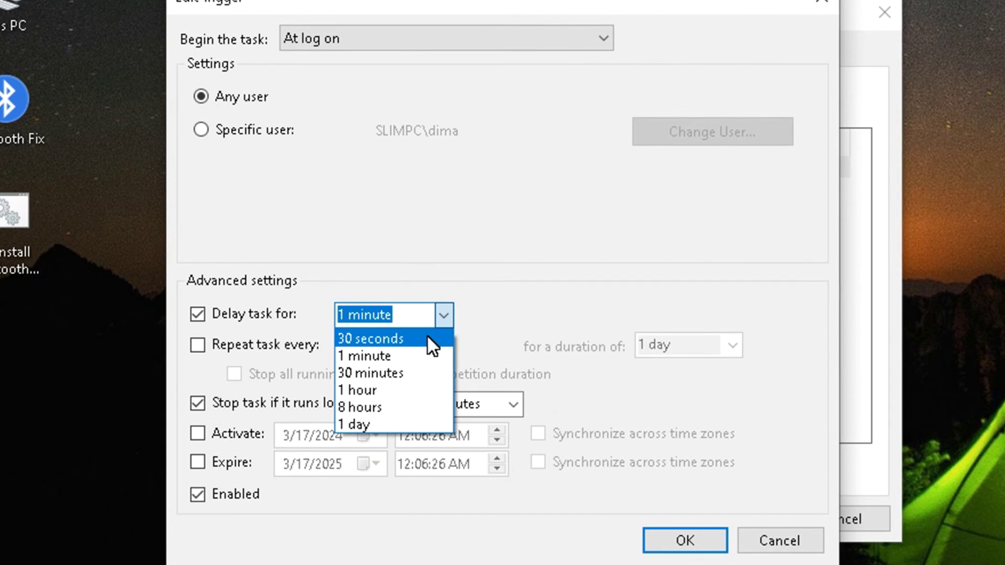
pyautogui.click(670, 542)
pyautogui.click(670, 541)
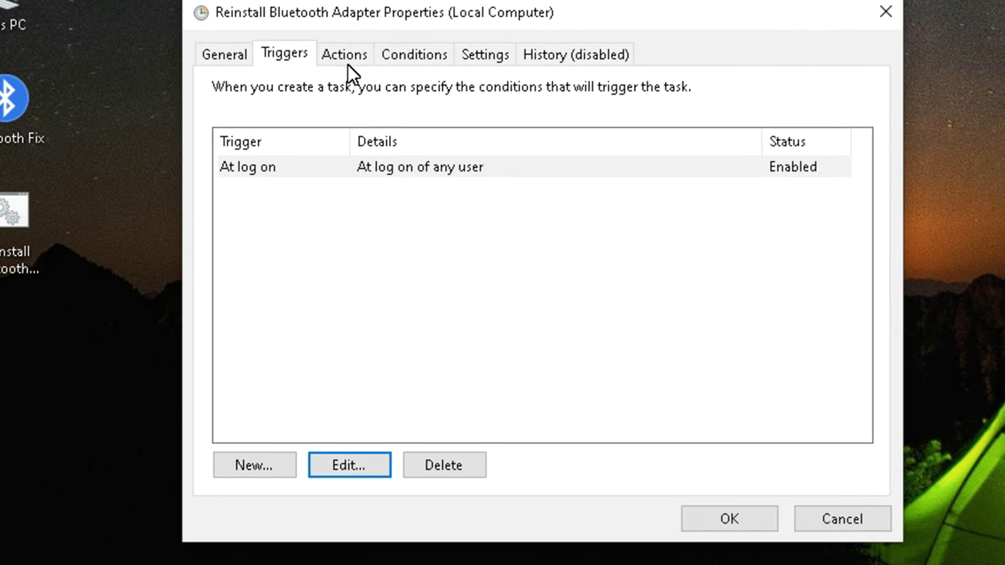
pyautogui.click(346, 55)
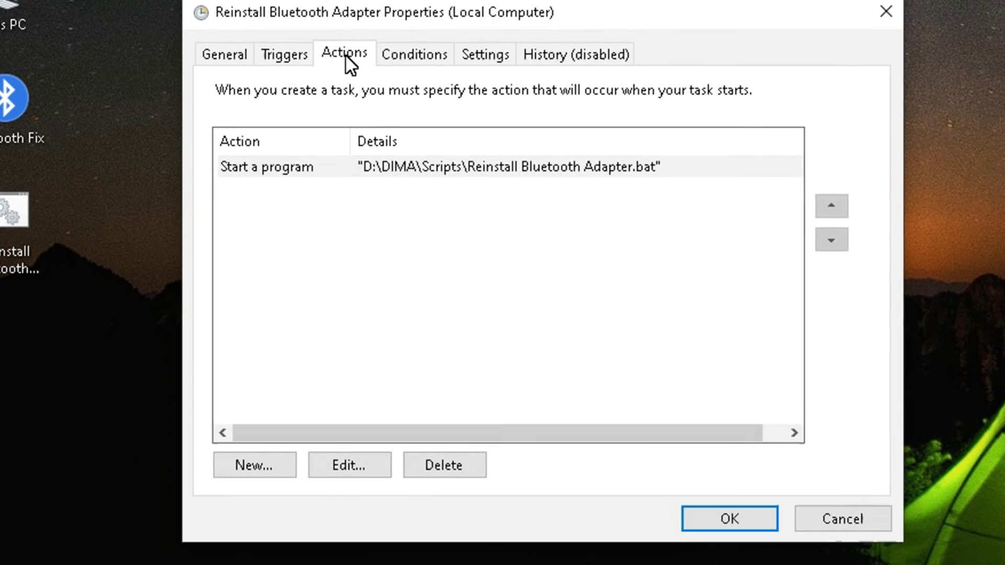
# Add a Start a program action with the pasted path of Reinstall Bluetooth Adapter.bat.
pyautogui.click(396, 165)
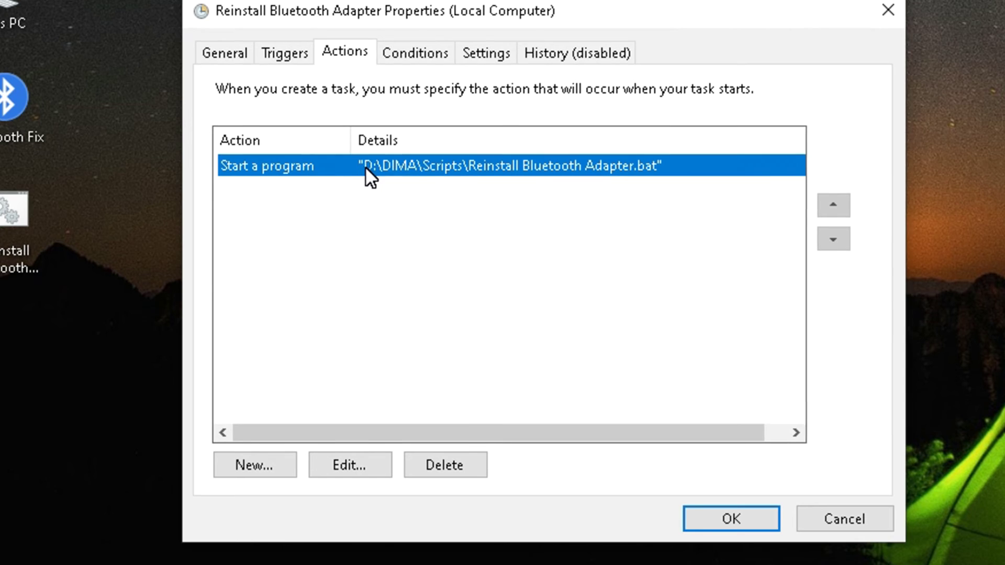
pyautogui.click(254, 465)
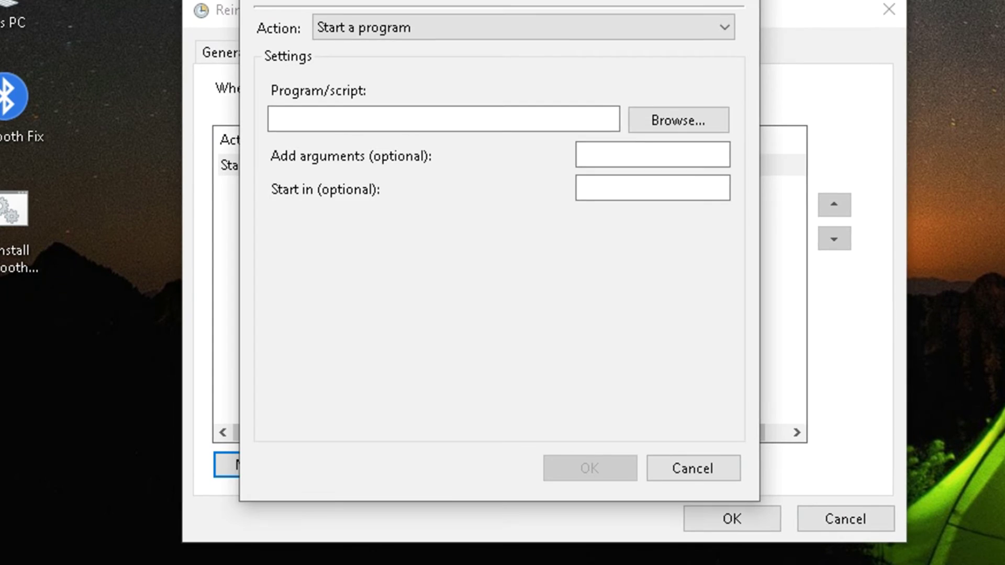
pyautogui.click(391, 28)
pyautogui.click(391, 27)
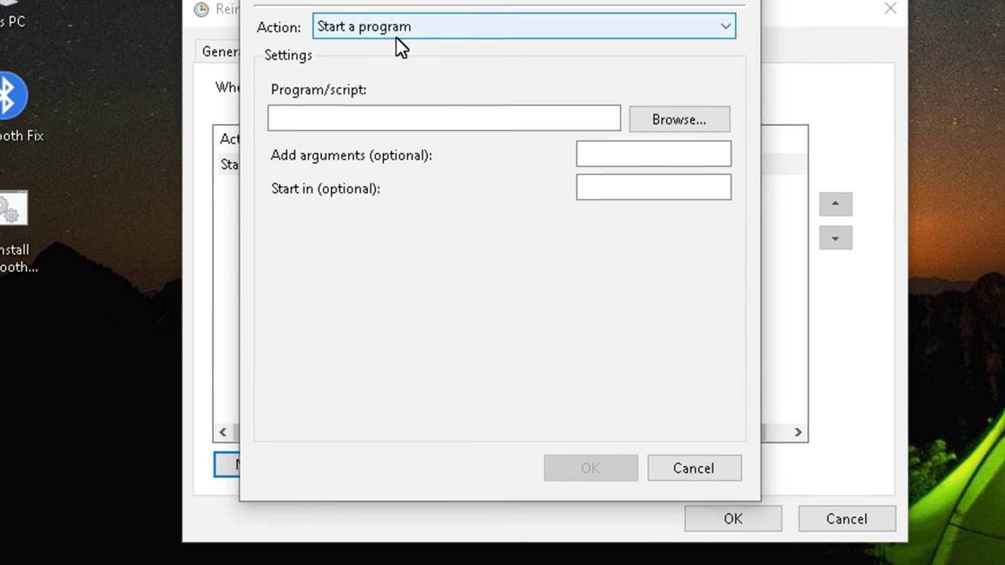
pyautogui.click(524, 119)
pyautogui.write('"C:\\Users\\dima\\Desktop\\Reinstall Bluetooth Adapter.bat"')
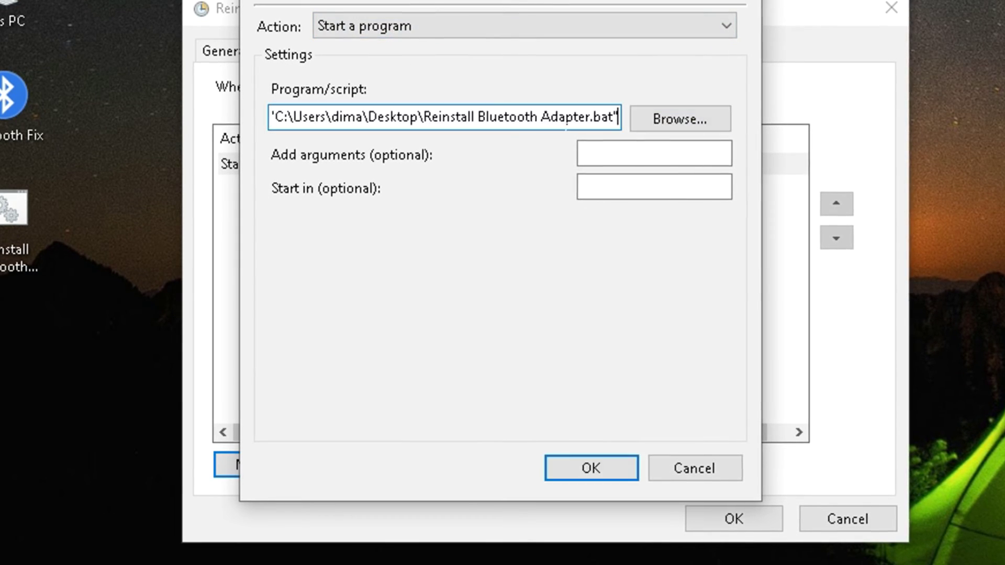
pyautogui.click(578, 468)
# Review the Conditions, Settings, History and General pages, then save the task properties.
pyautogui.click(406, 49)
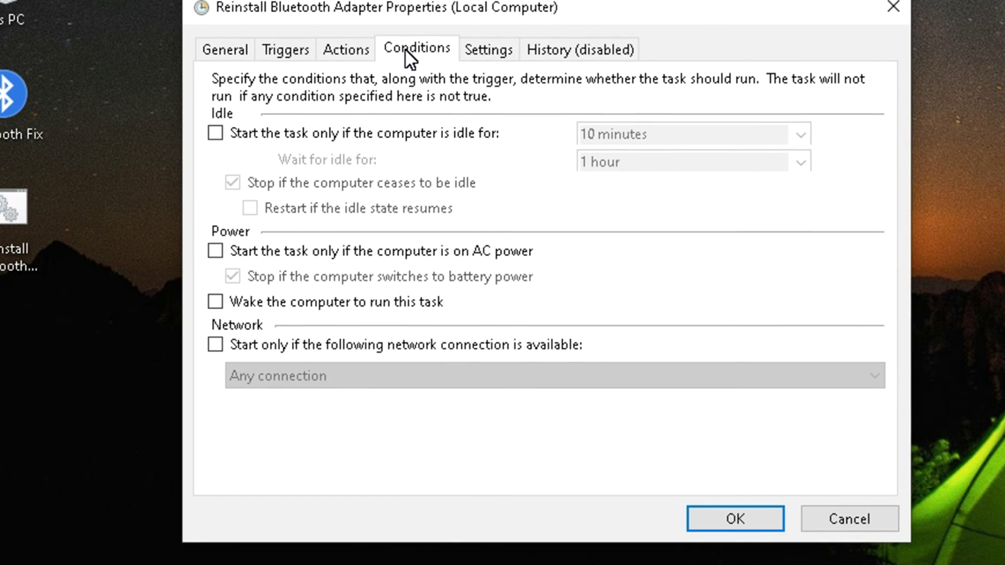
pyautogui.click(488, 48)
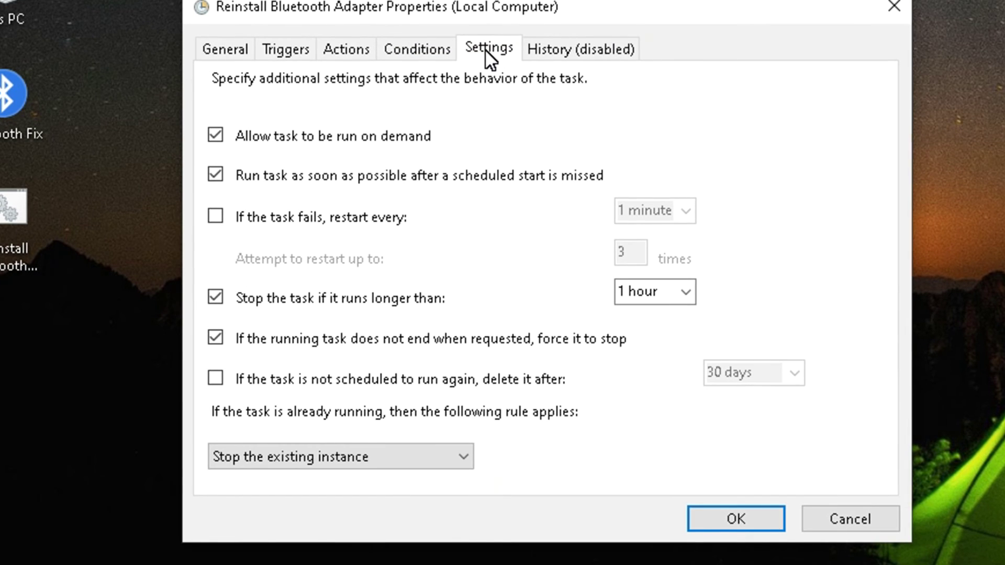
pyautogui.click(551, 55)
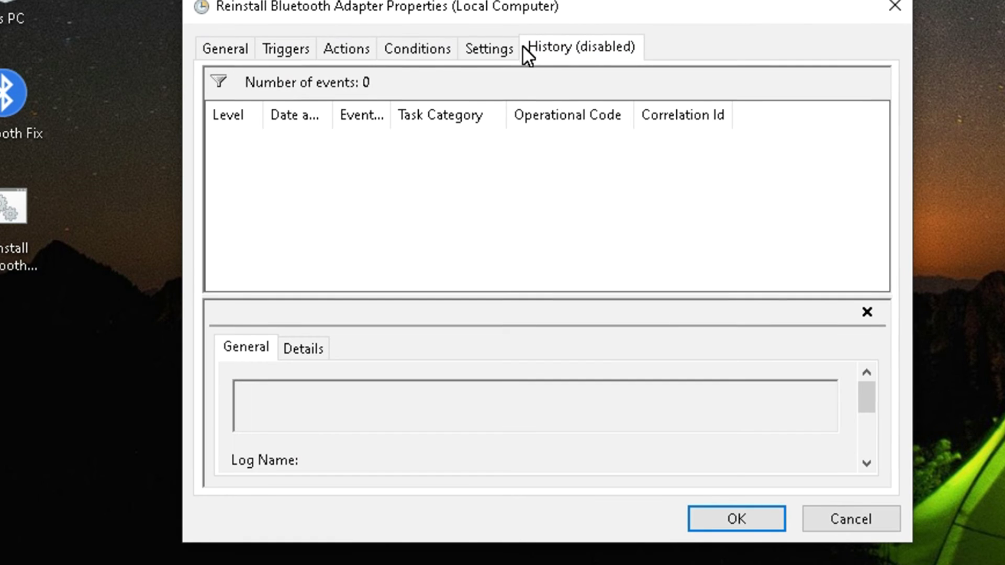
pyautogui.click(229, 47)
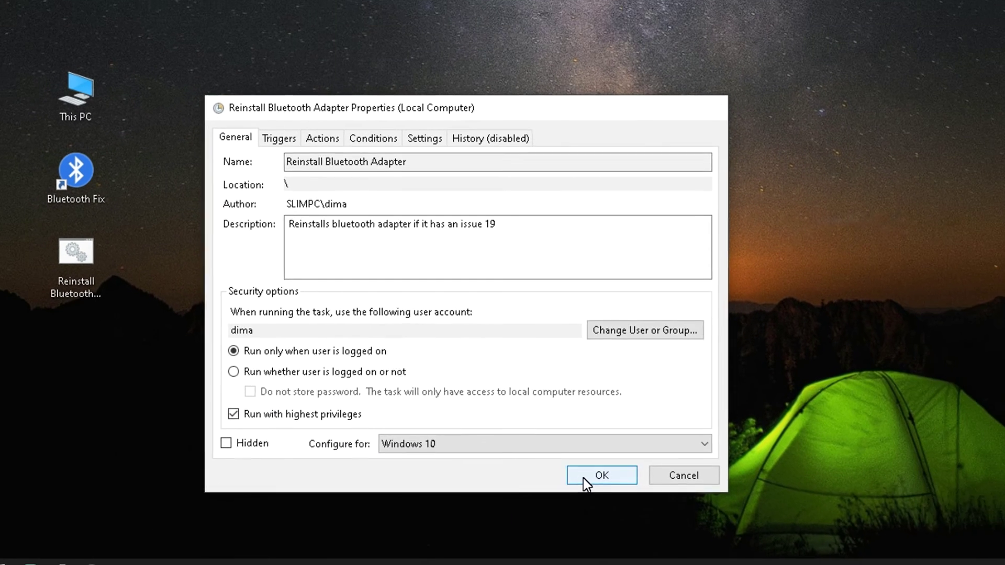
pyautogui.click(713, 520)
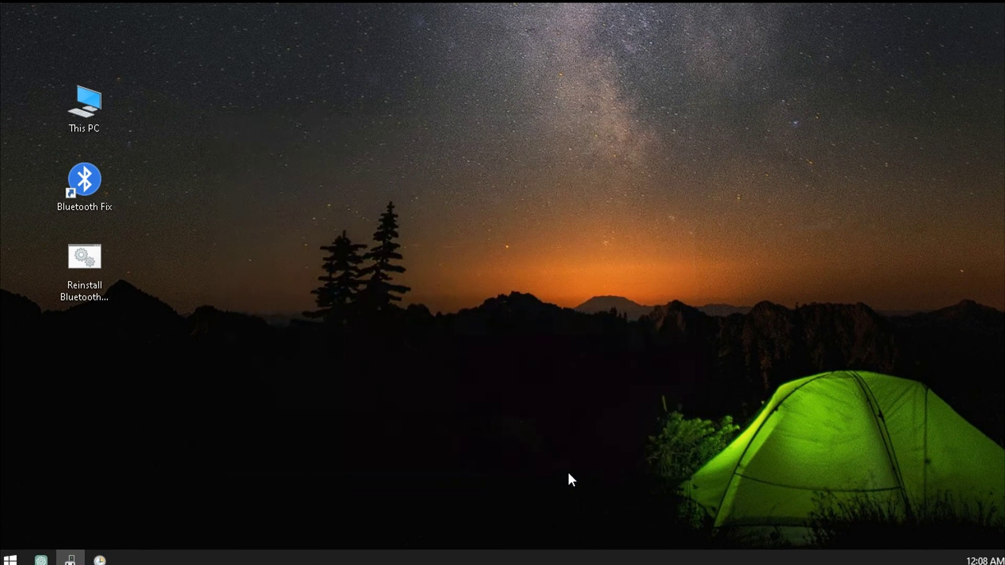
# Click an empty area of the desktop.
pyautogui.click(364, 363)
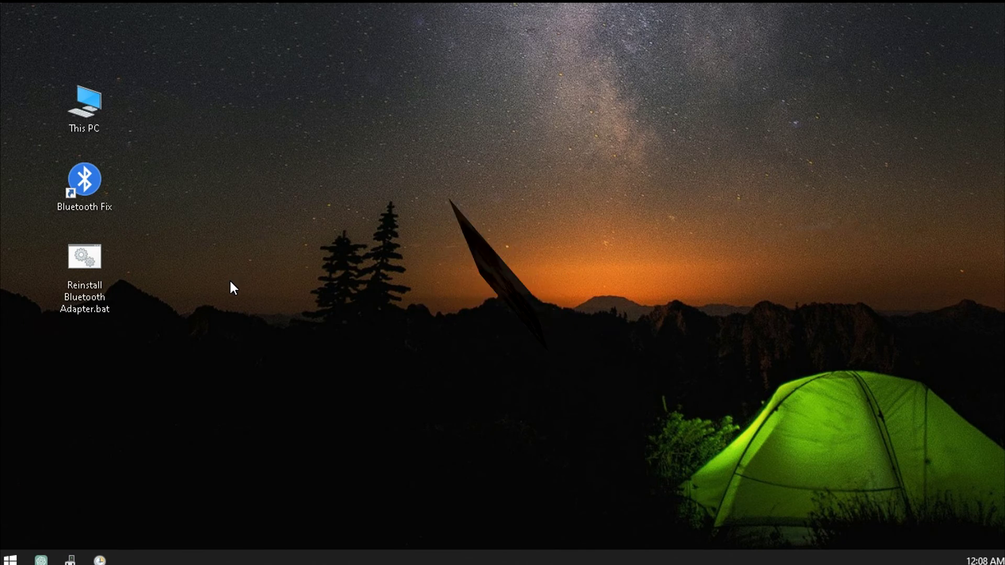